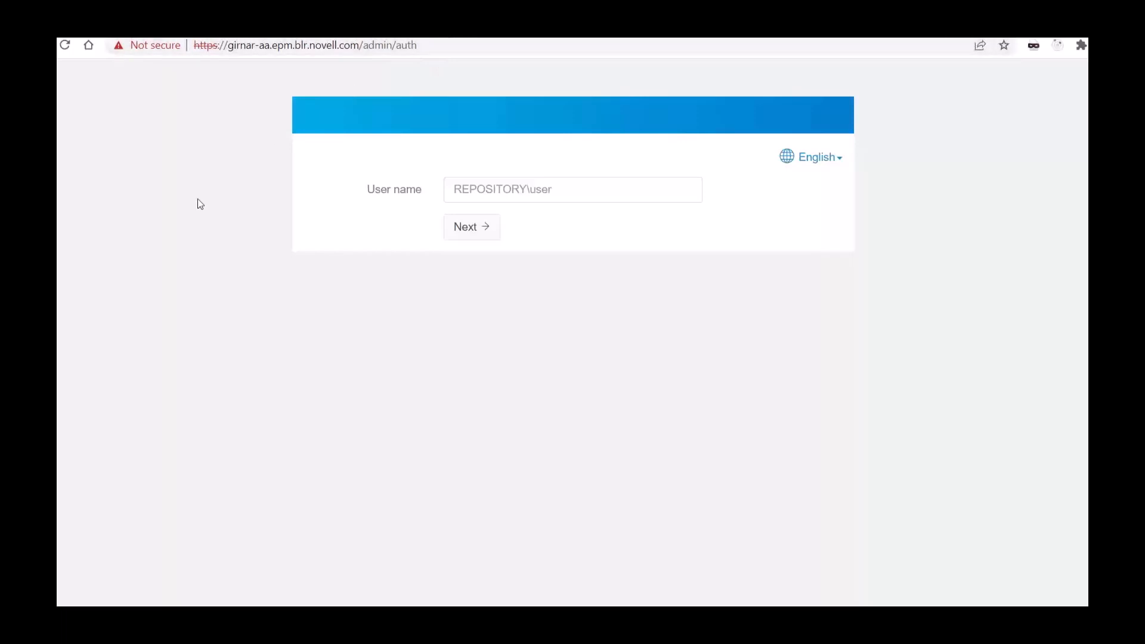
Step: Sign in to the administration portal as admin, entering the account password for the Password Only chain
left_click(484, 192)
type("admin")
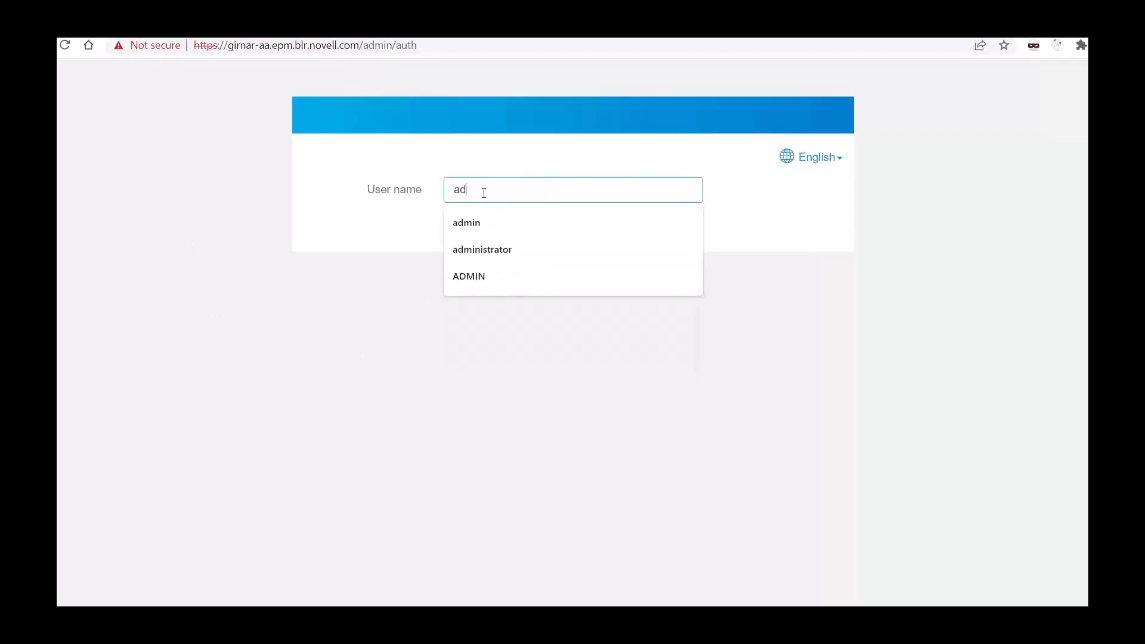
left_click(330, 290)
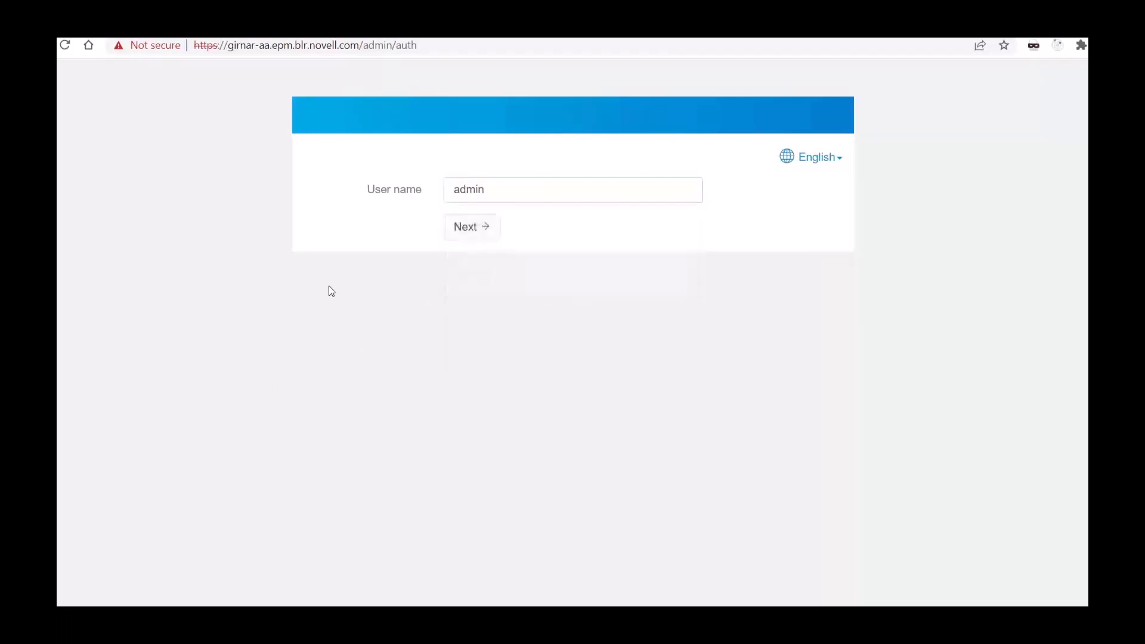
left_click(471, 229)
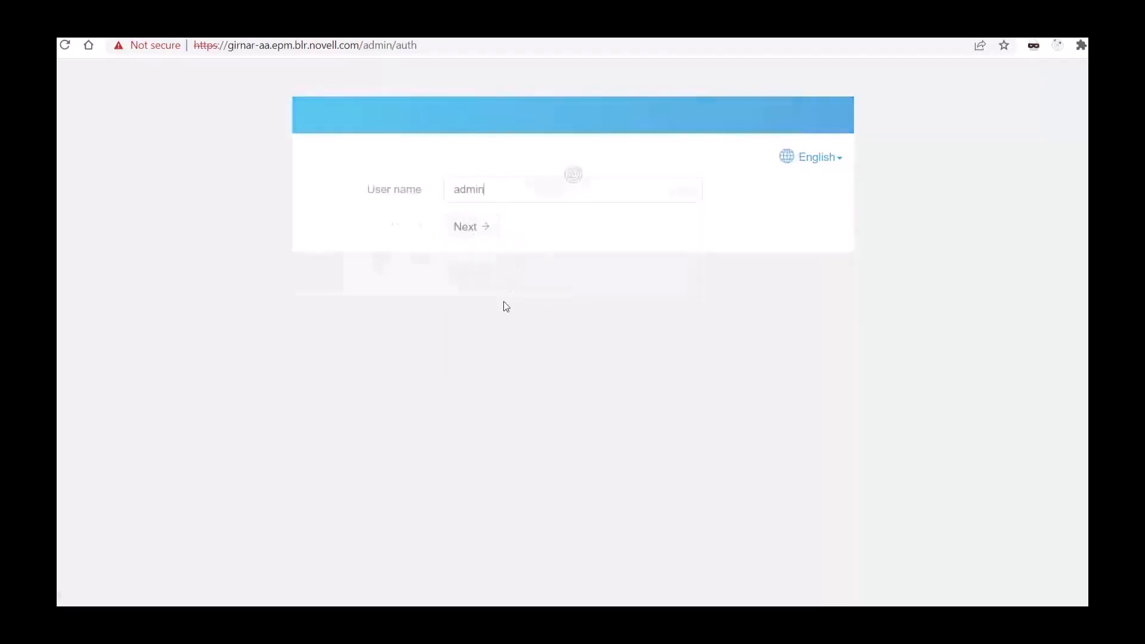
type("••••••")
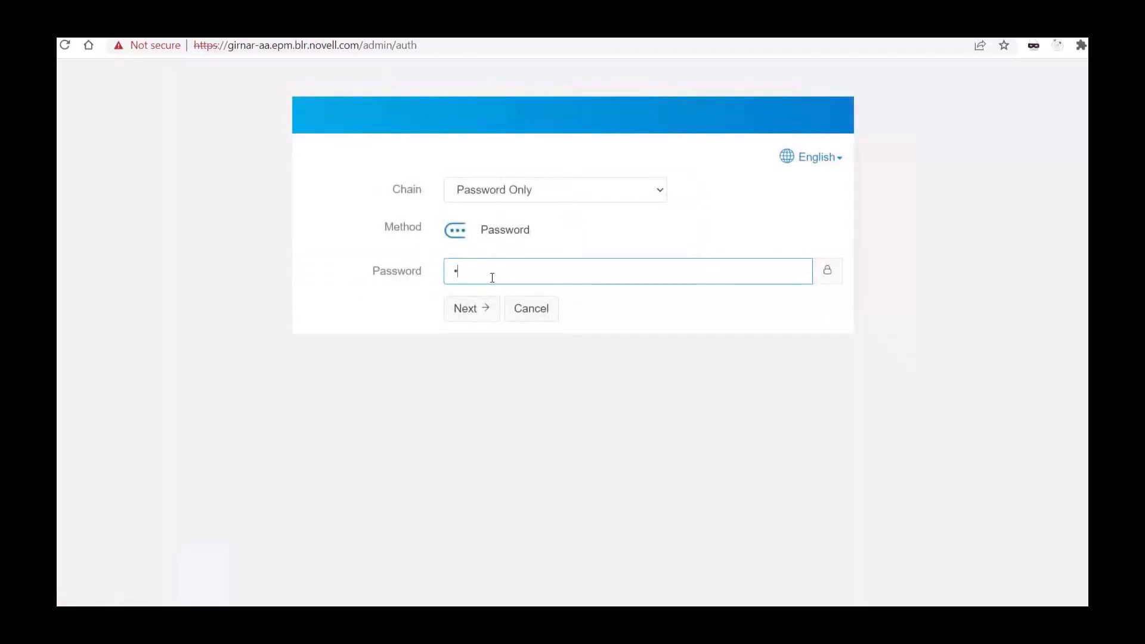
key("Return")
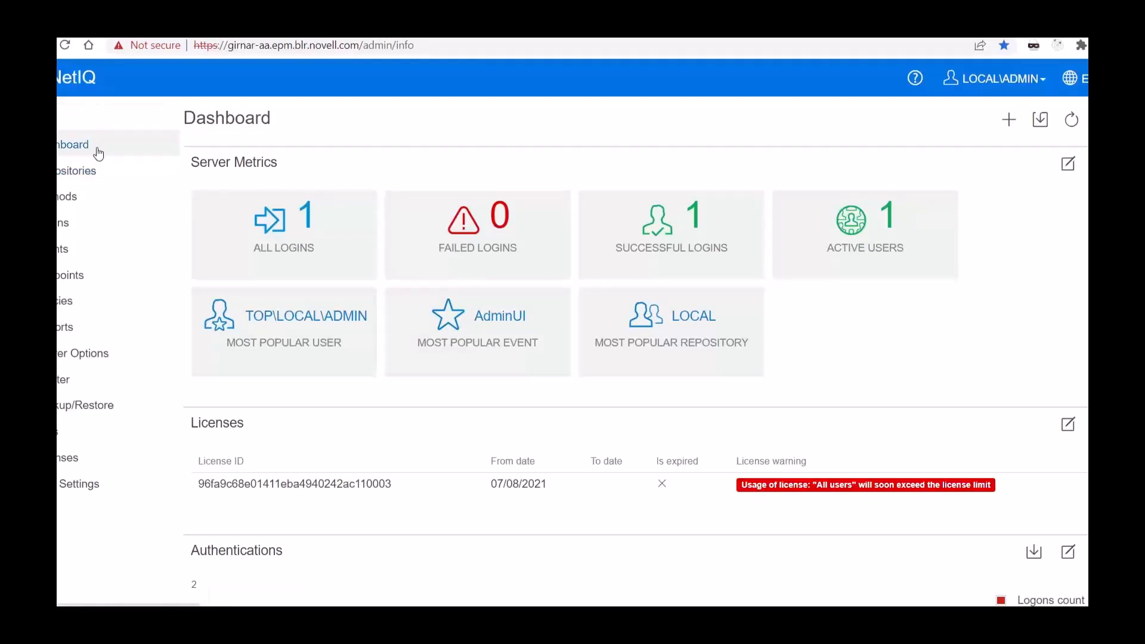
Step: Review the configured repositories, including LOCAL, and the list of available authentication methods
left_click(75, 173)
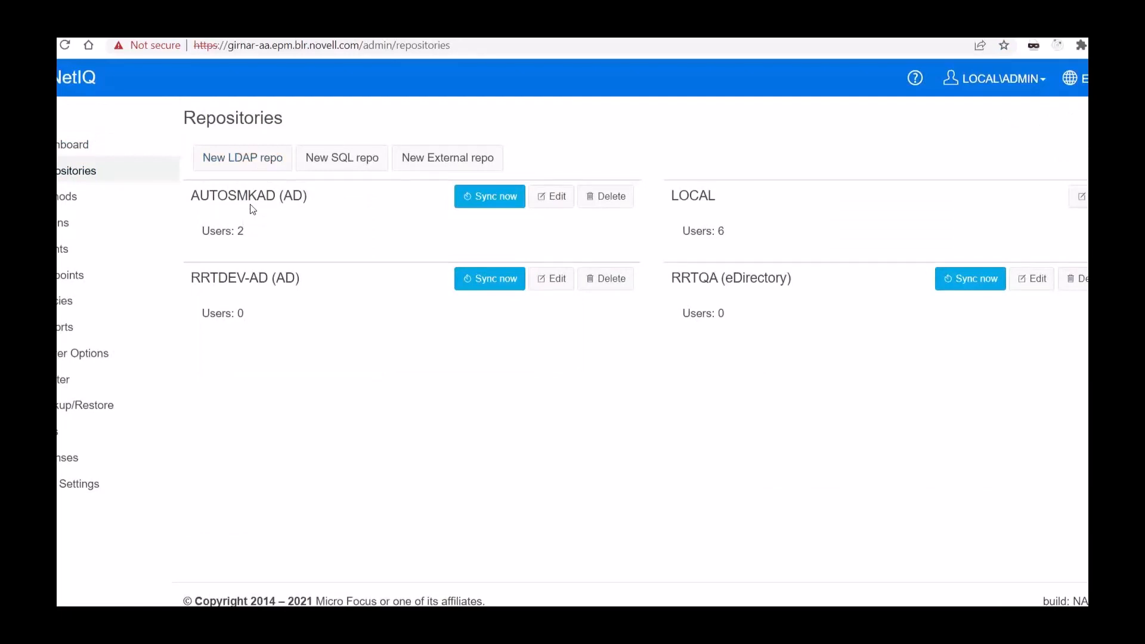
double_click(704, 195)
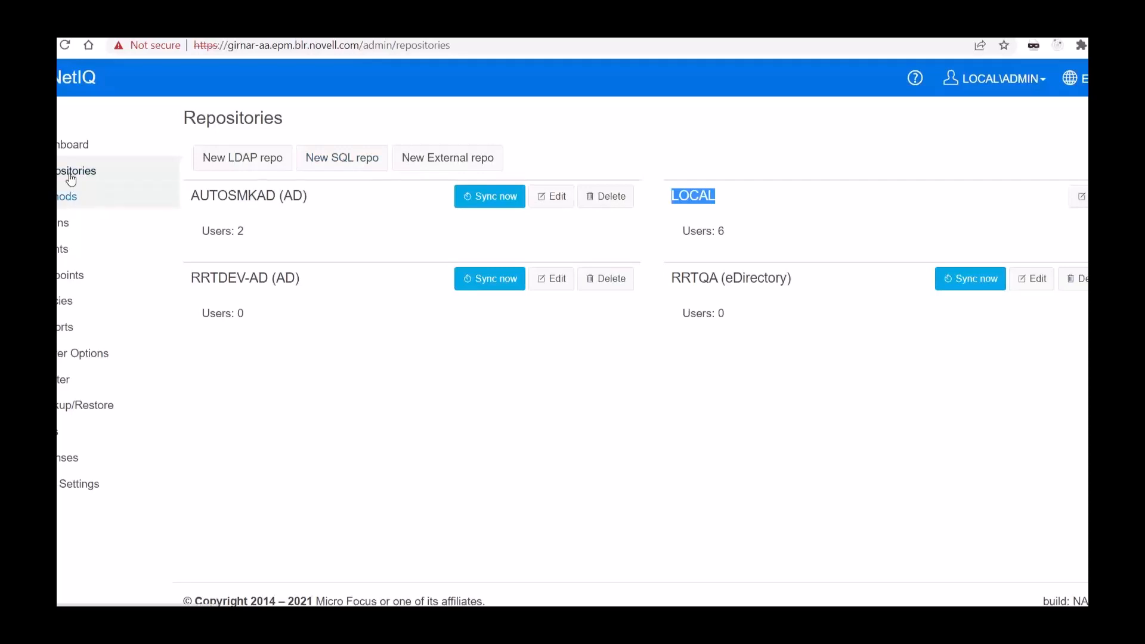
left_click(59, 204)
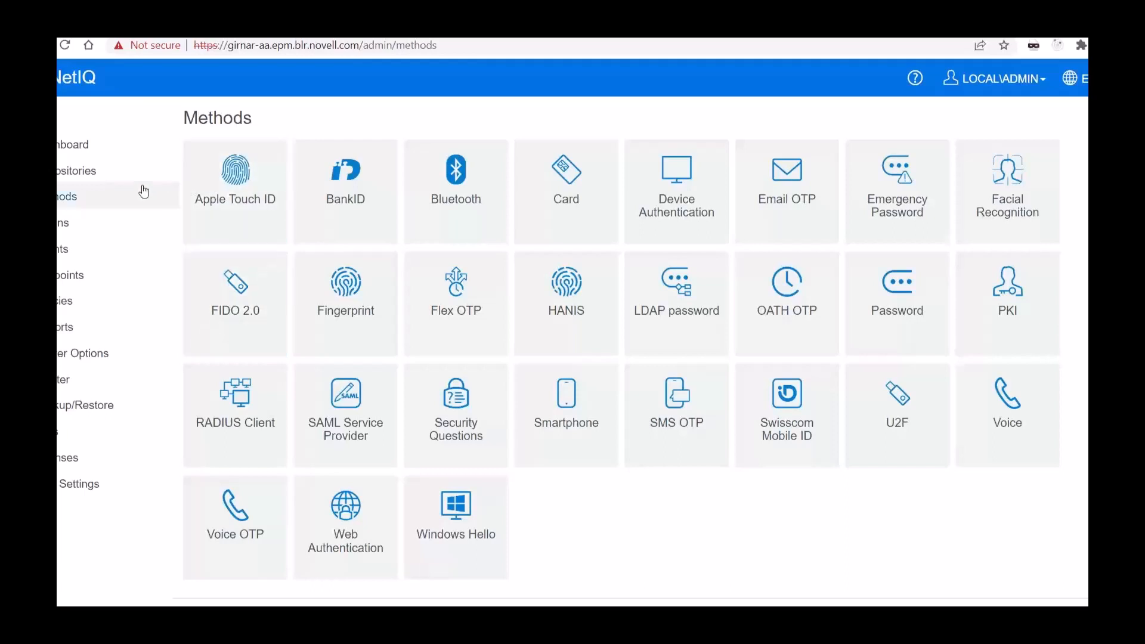
Step: Open the EMAIL-OTP-2 authentication chain and examine its name and methods settings
left_click(59, 230)
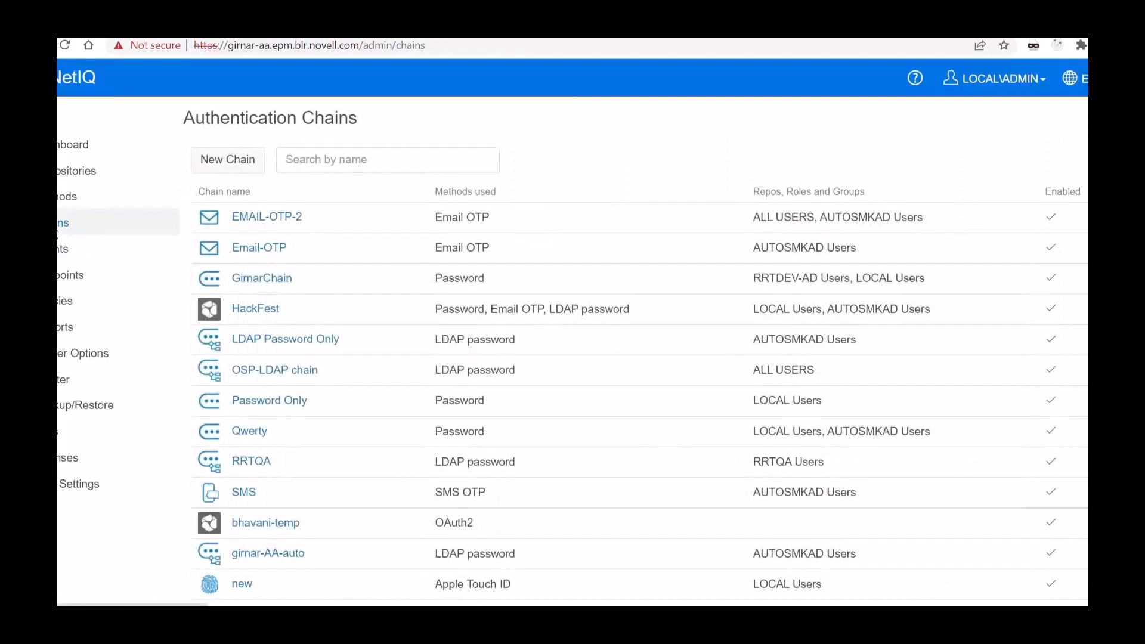
left_click(265, 219)
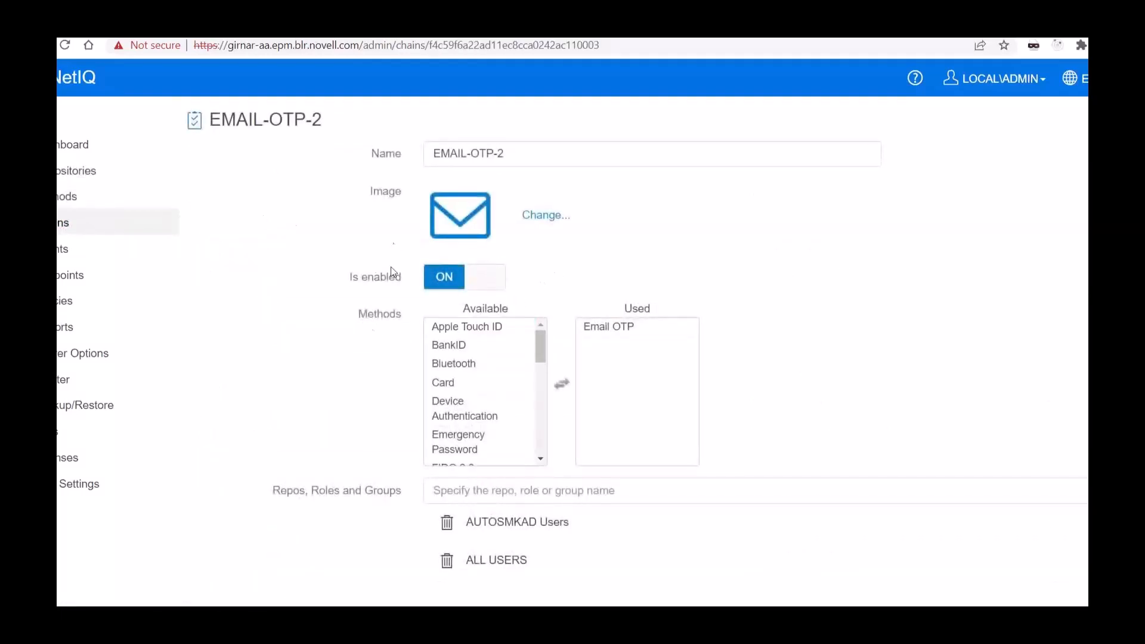
triple_click(513, 150)
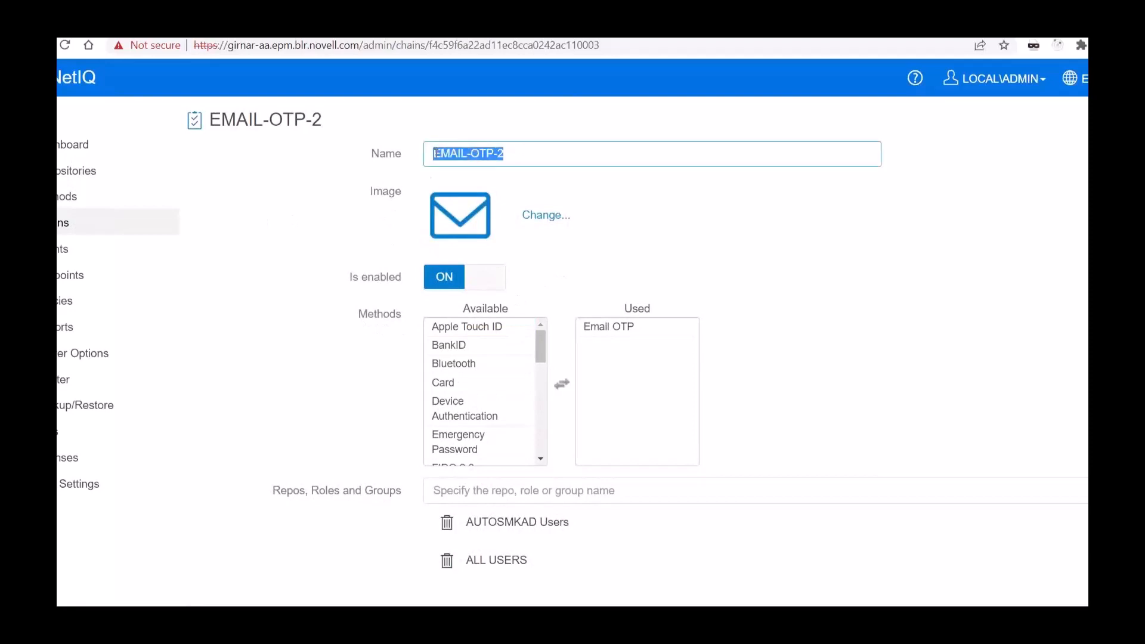
left_click_drag(367, 313, 398, 317)
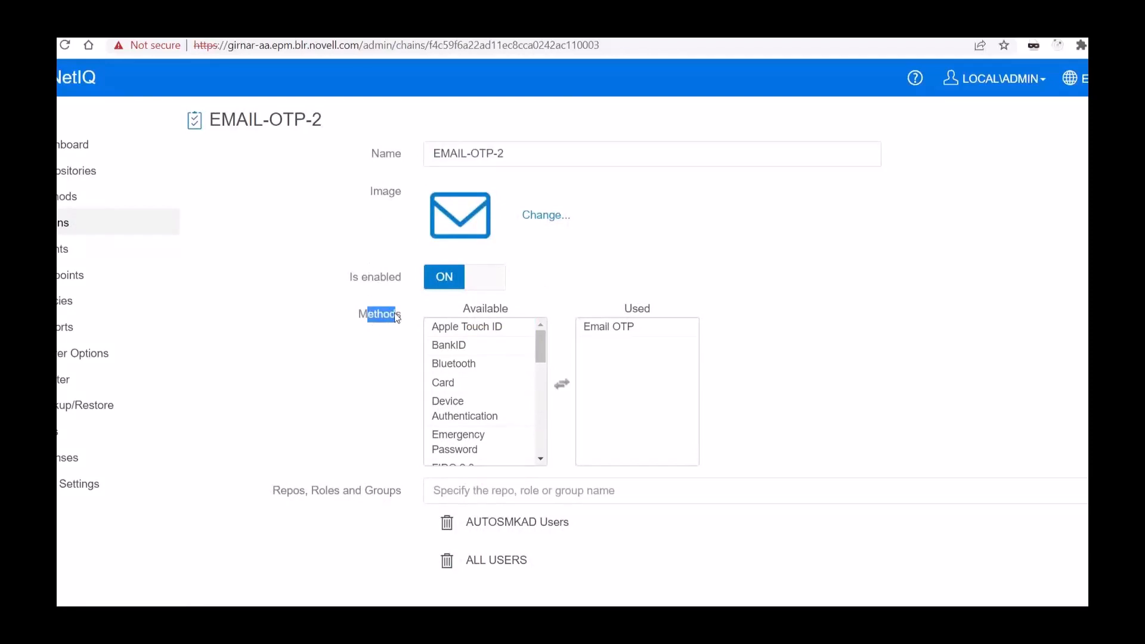
Step: Add LDAP password to the used methods of the EMAIL-OTP-2 chain, following Email OTP
left_click_drag(477, 326, 461, 367)
scroll(450, 408, "down", 3)
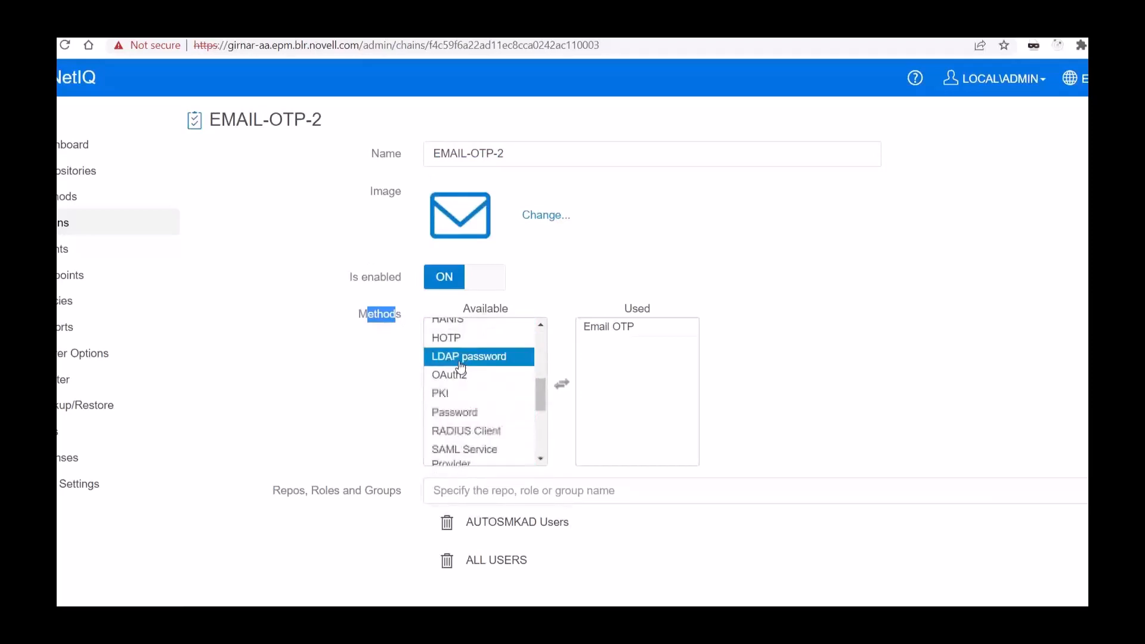
double_click(461, 365)
left_click(586, 352)
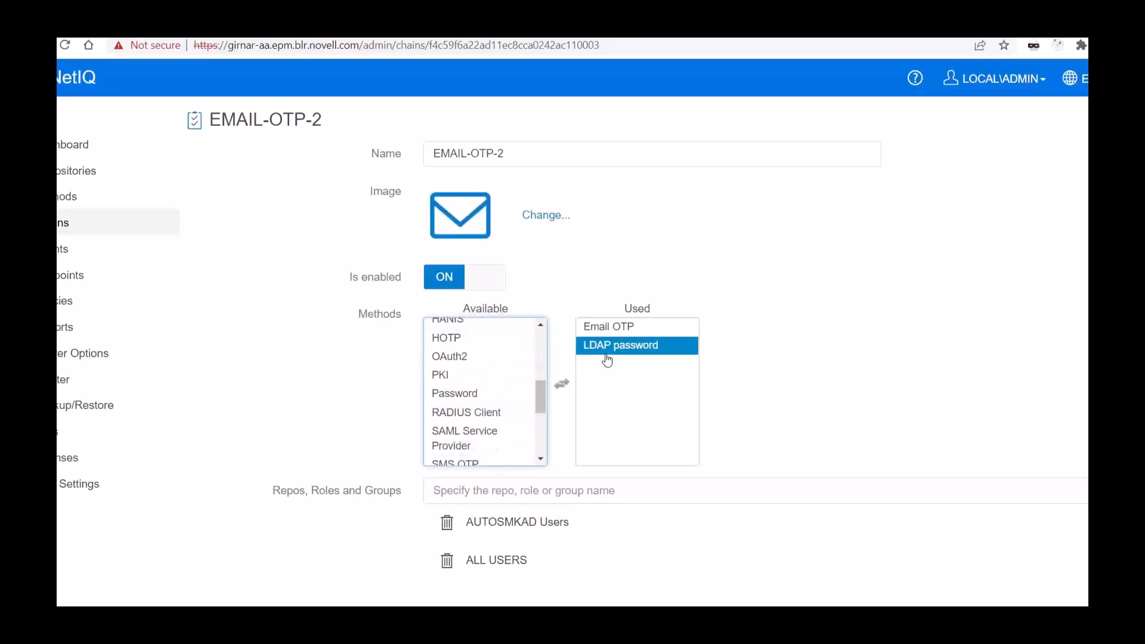
Step: Examine the order of the Email OTP and LDAP password methods used by the chain
left_click(613, 329)
left_click(621, 364)
left_click(634, 333)
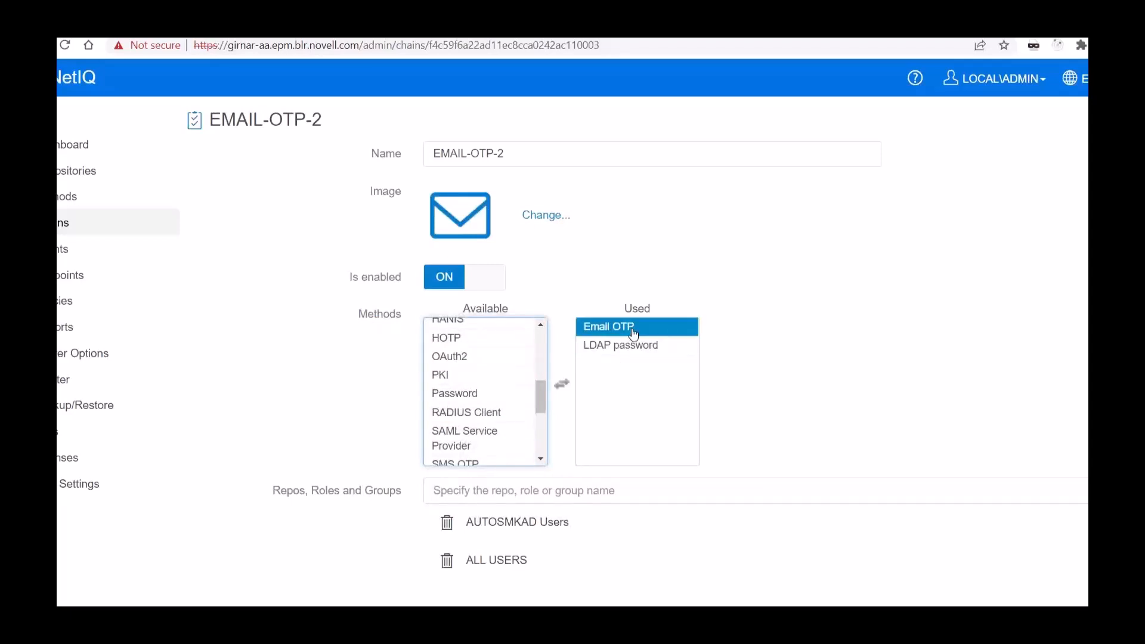
left_click(631, 349)
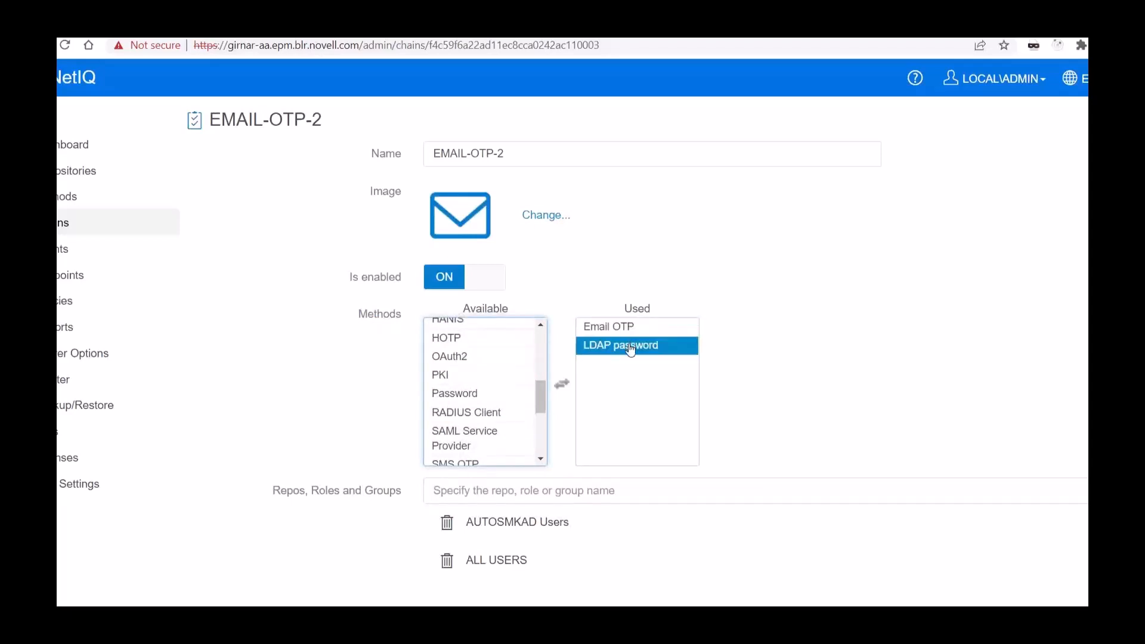
left_click(759, 366)
left_click(677, 353)
left_click(785, 363)
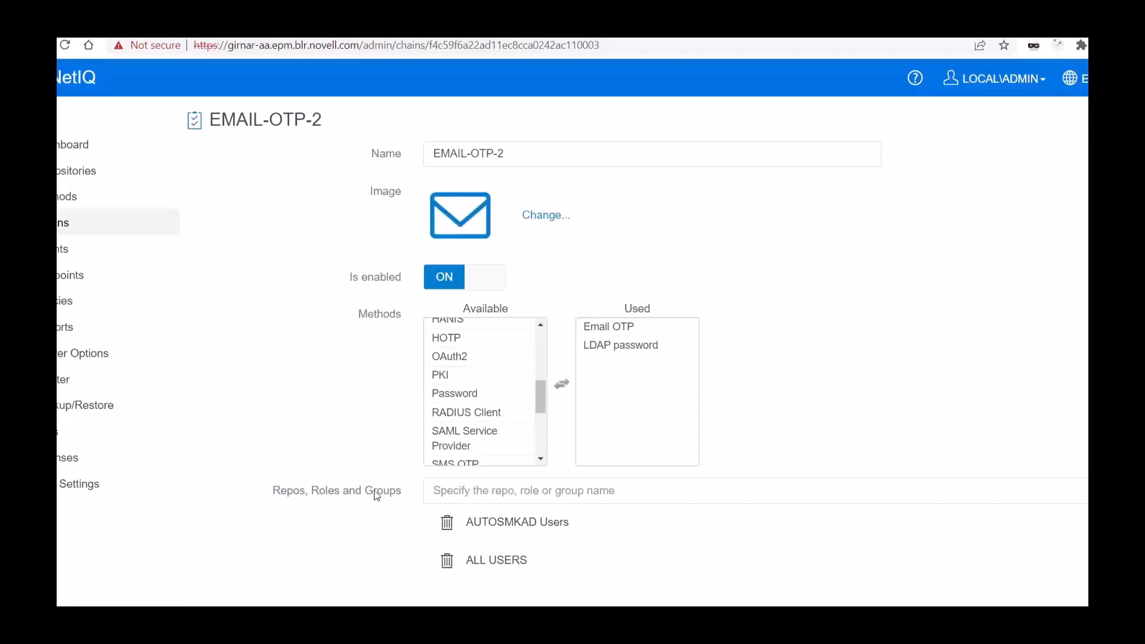
Step: Examine the AUTOSMKAD Users and ALL USERS groups assigned to the chain alongside its used methods
left_click_drag(571, 523, 493, 534)
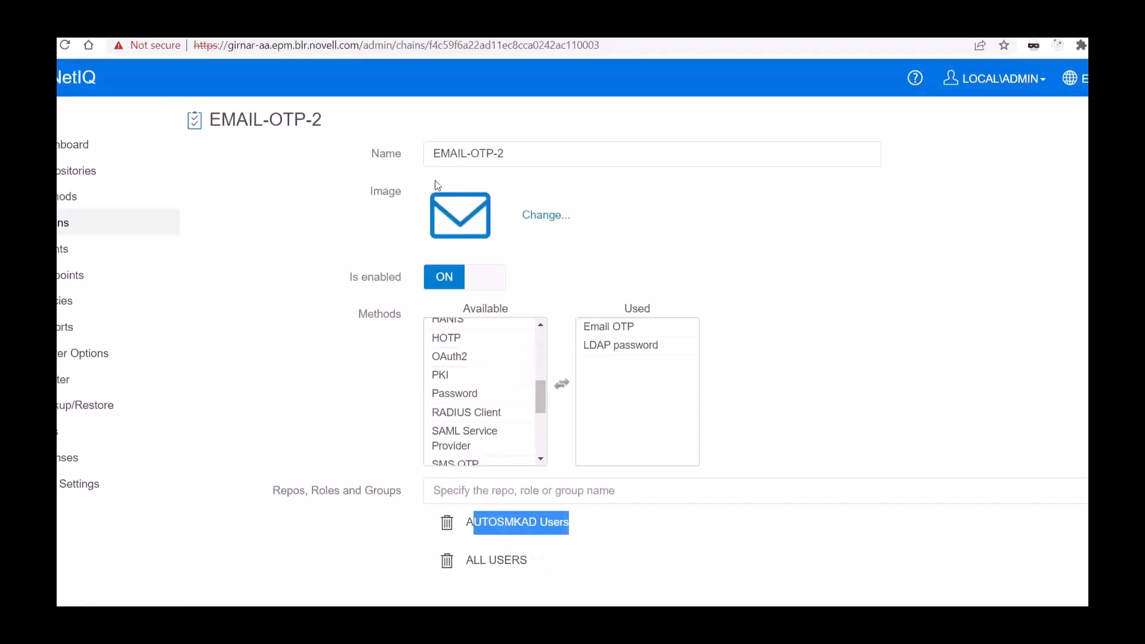
left_click_drag(526, 556, 446, 562)
left_click(528, 540)
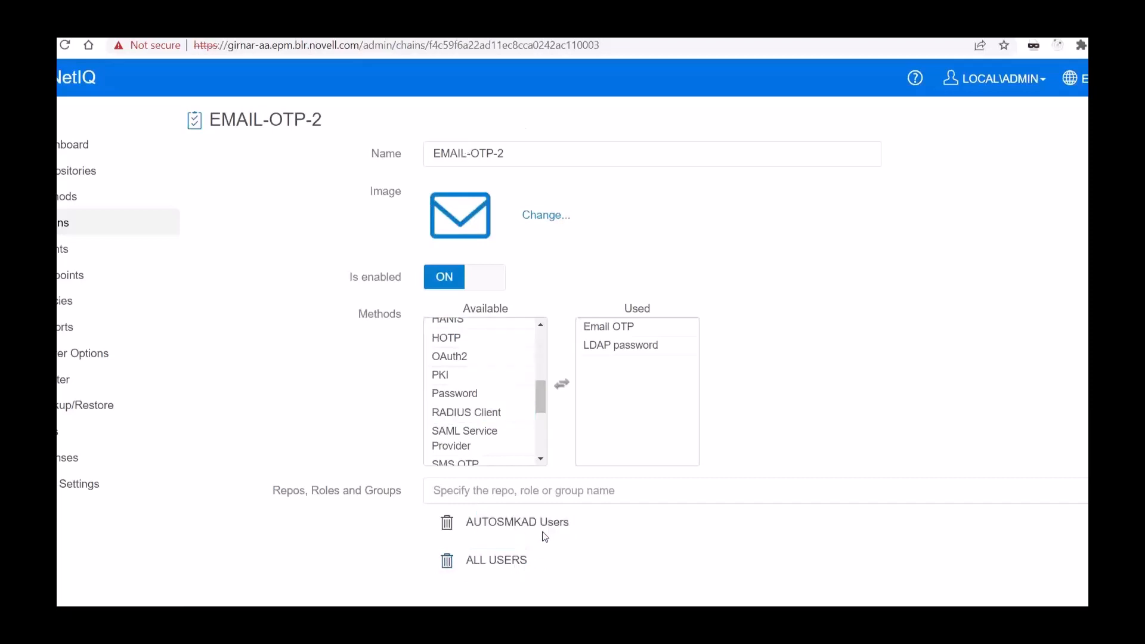
left_click_drag(471, 524, 574, 529)
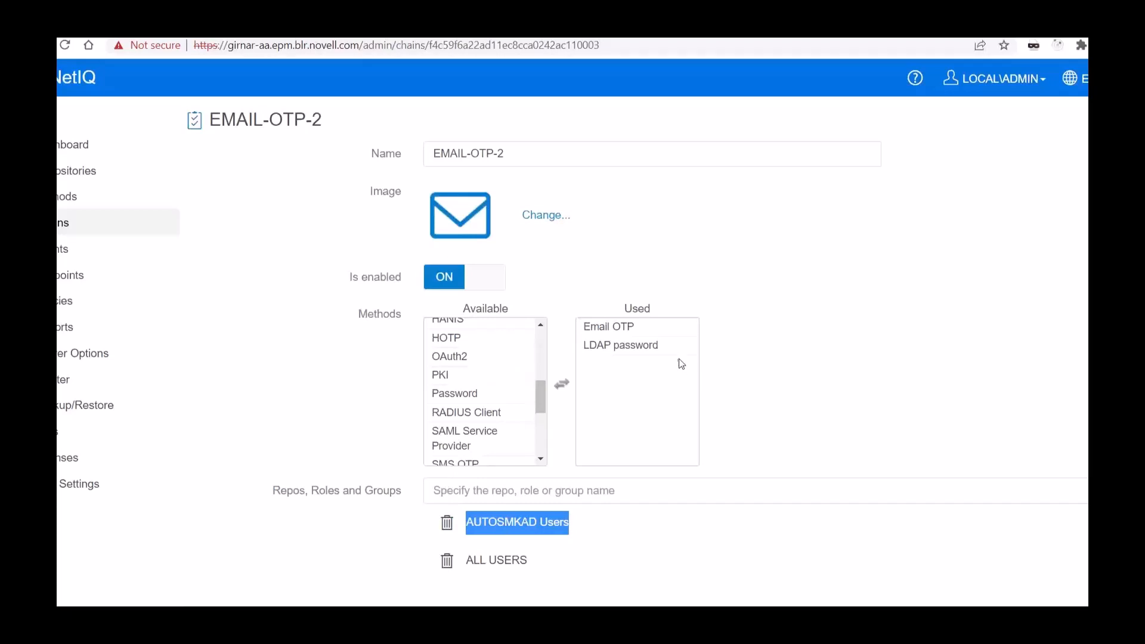
left_click(652, 331)
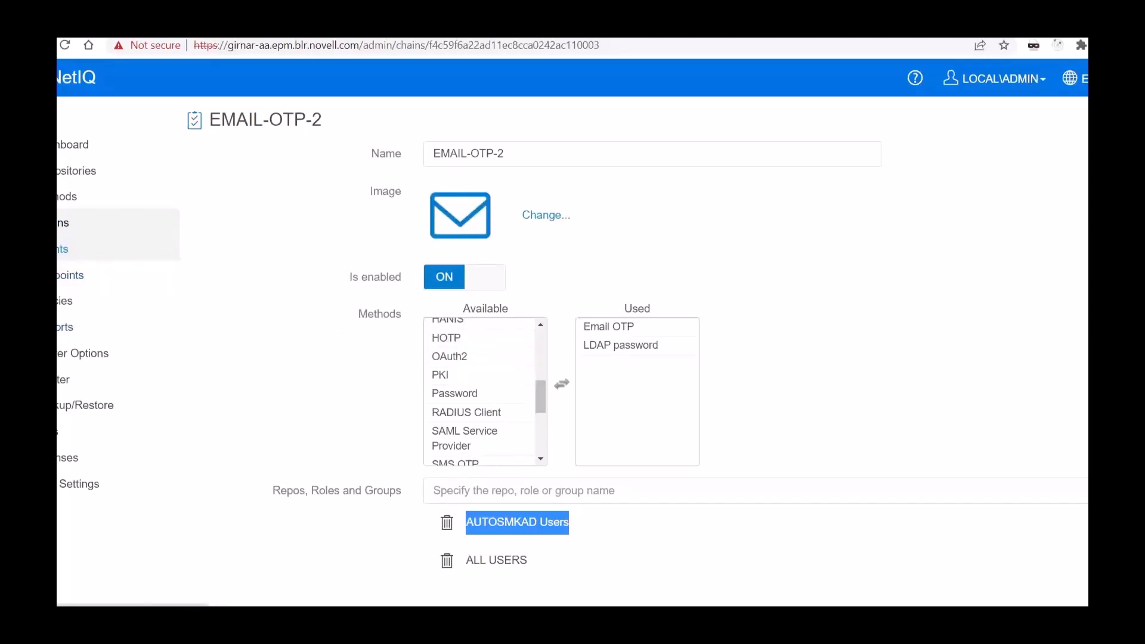
Step: Find the ZCC_OAUTH2 event in the list of authentication events and open its settings
left_click(119, 249)
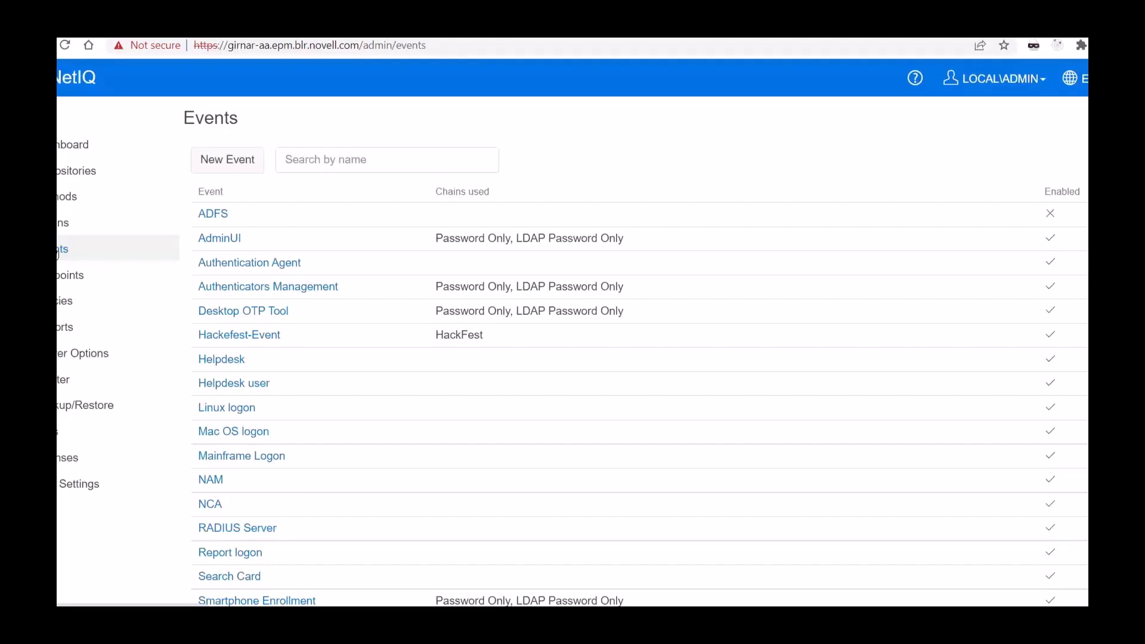
scroll(63, 252, "down", 5)
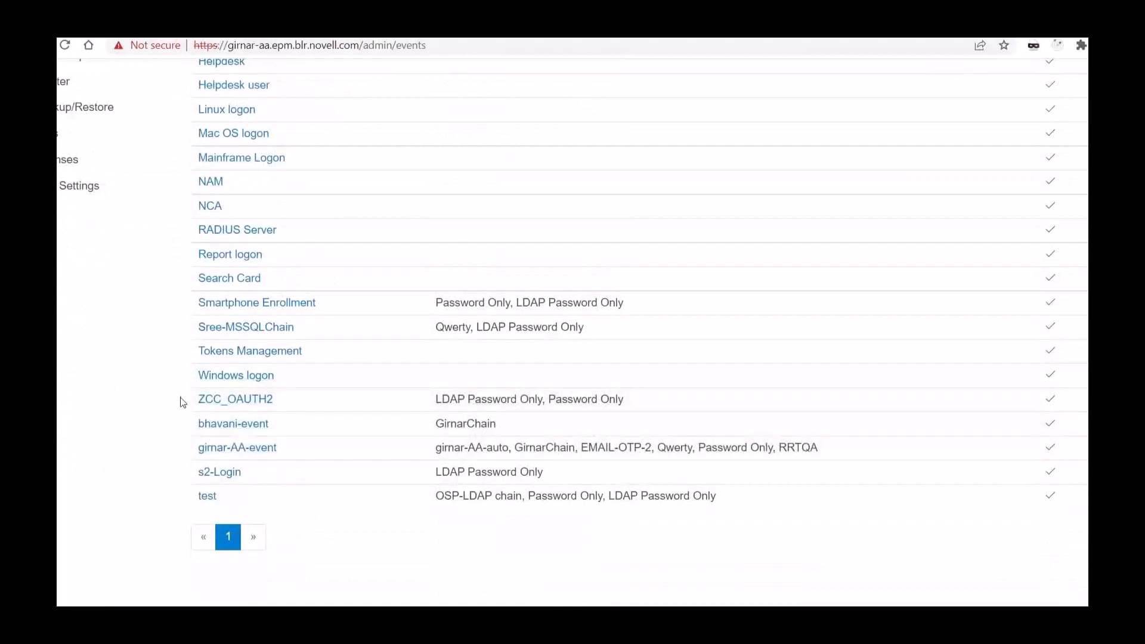
left_click_drag(179, 401, 258, 403)
left_click(107, 415)
left_click(215, 402)
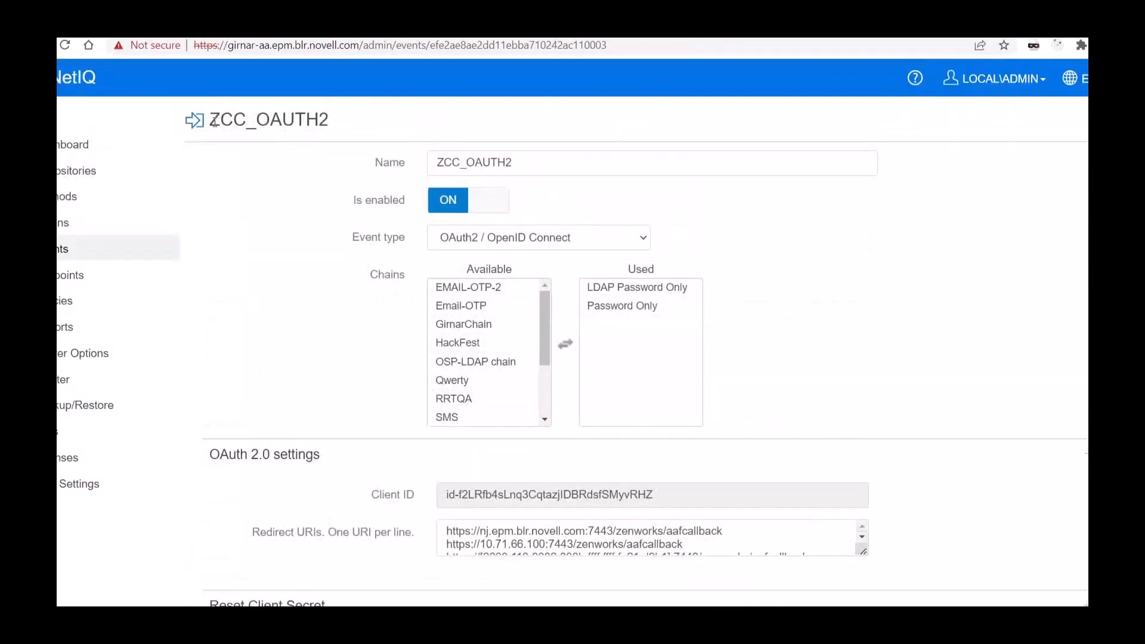
Step: Examine the ZCC_OAUTH2 event's name and the available event type options
left_click_drag(210, 121, 365, 128)
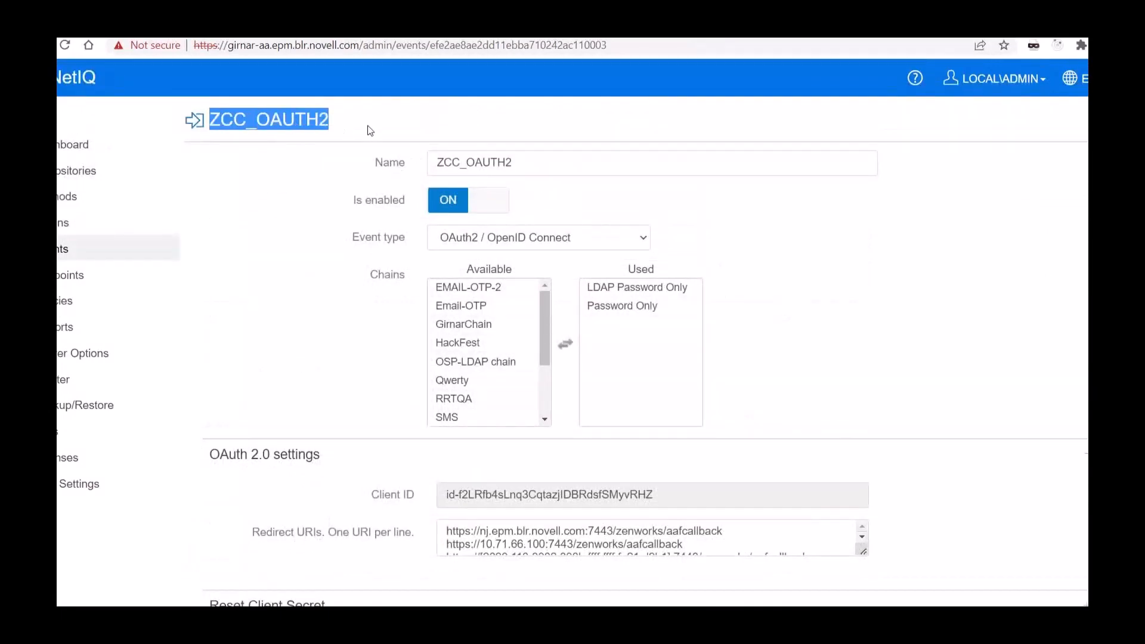
left_click(525, 166)
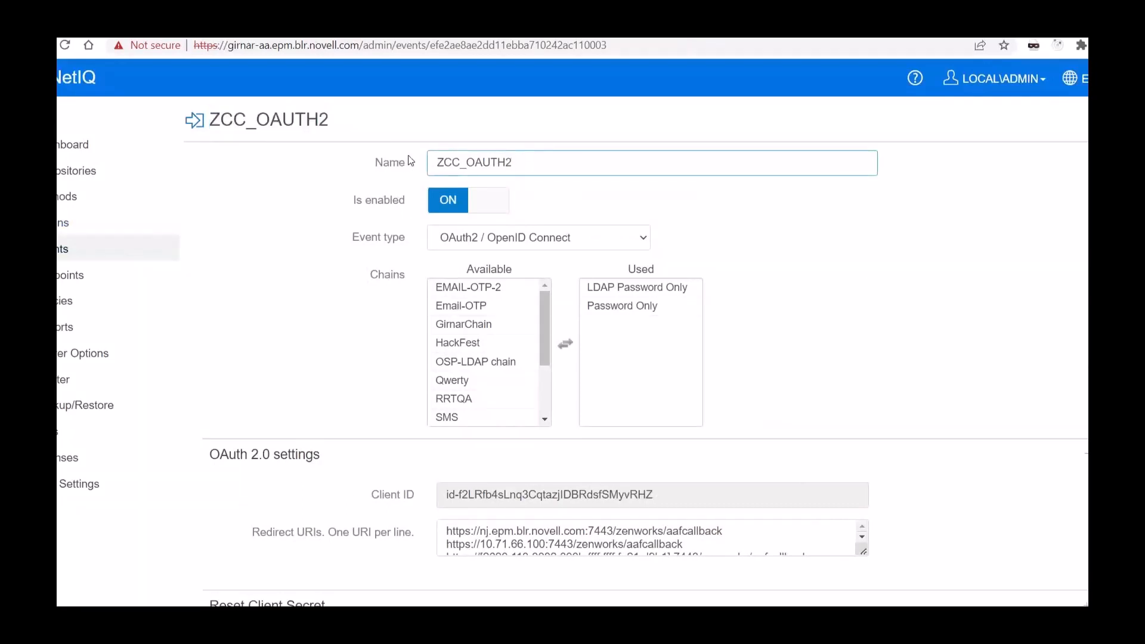
left_click_drag(522, 158, 447, 162)
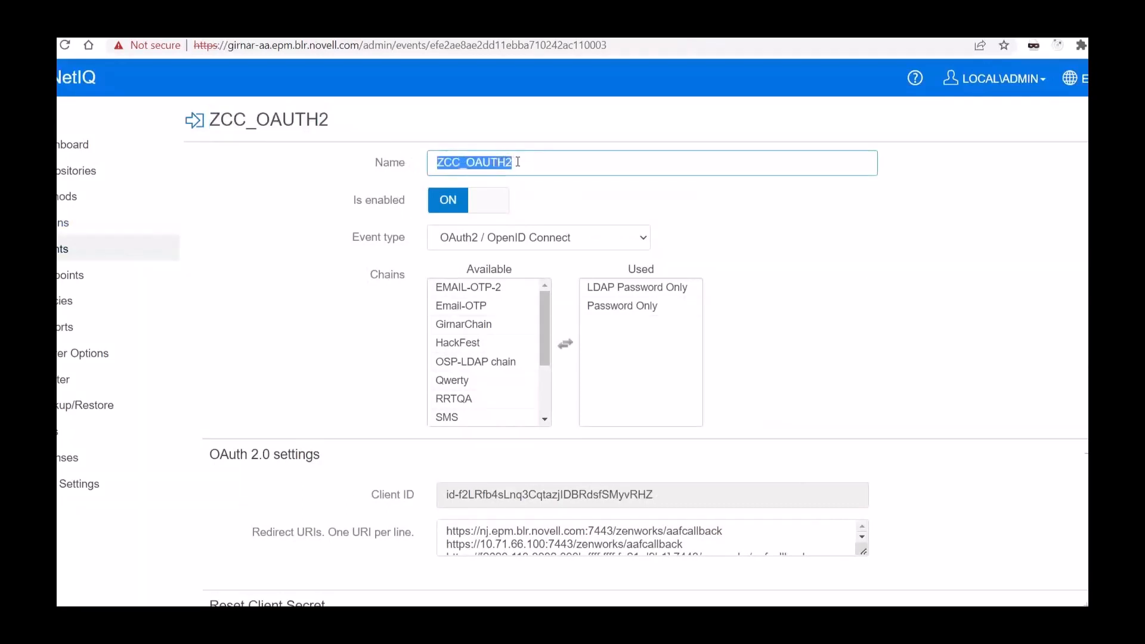
left_click(275, 229)
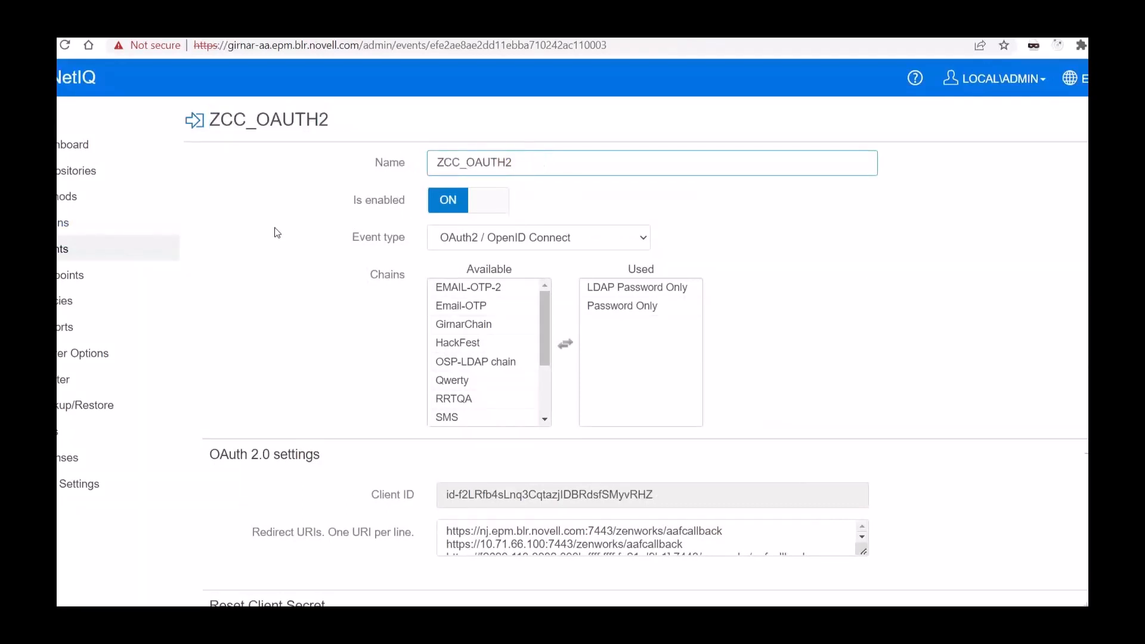
left_click(466, 237)
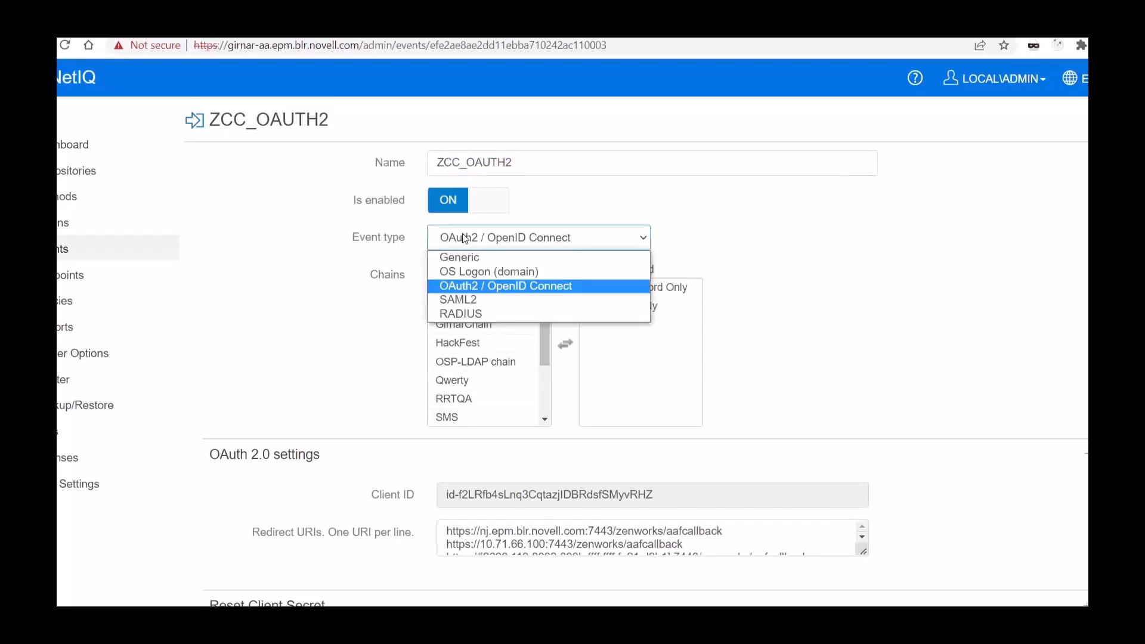
left_click(465, 238)
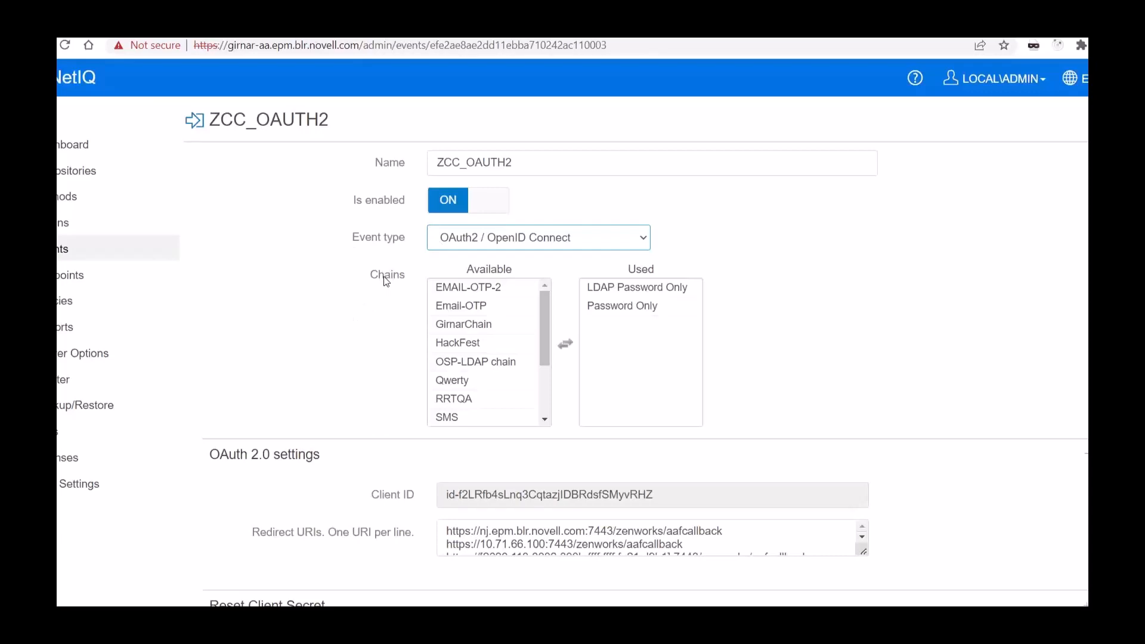
Step: Examine the available chains and the LDAP Password Only and Password Only chains used by the event
left_click(613, 289)
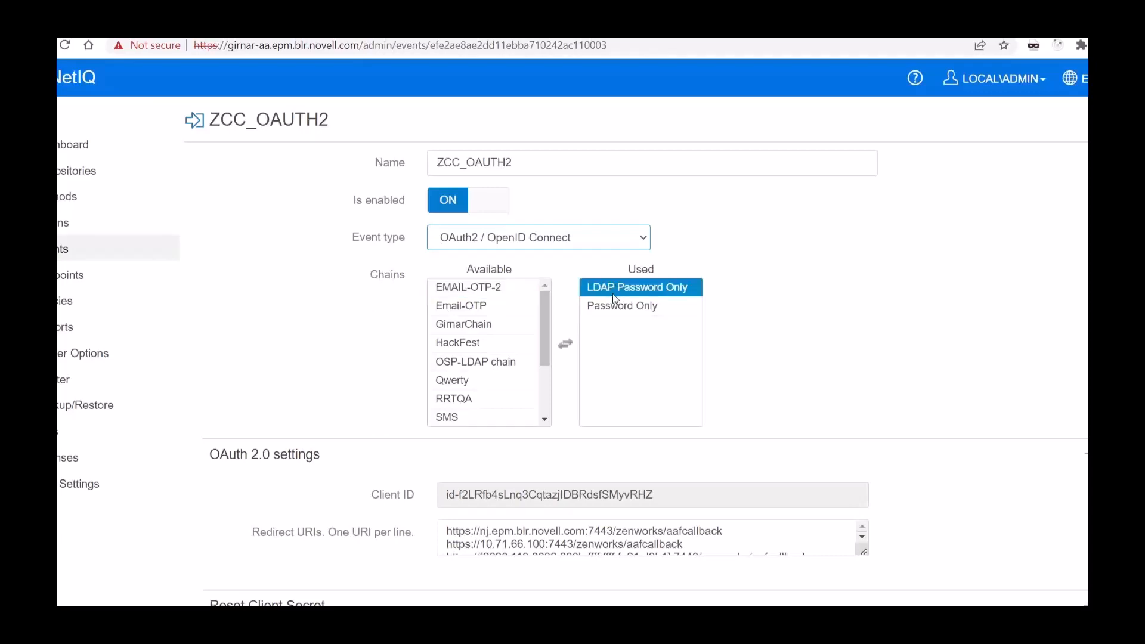
left_click(490, 304)
left_click(628, 288)
left_click(641, 336)
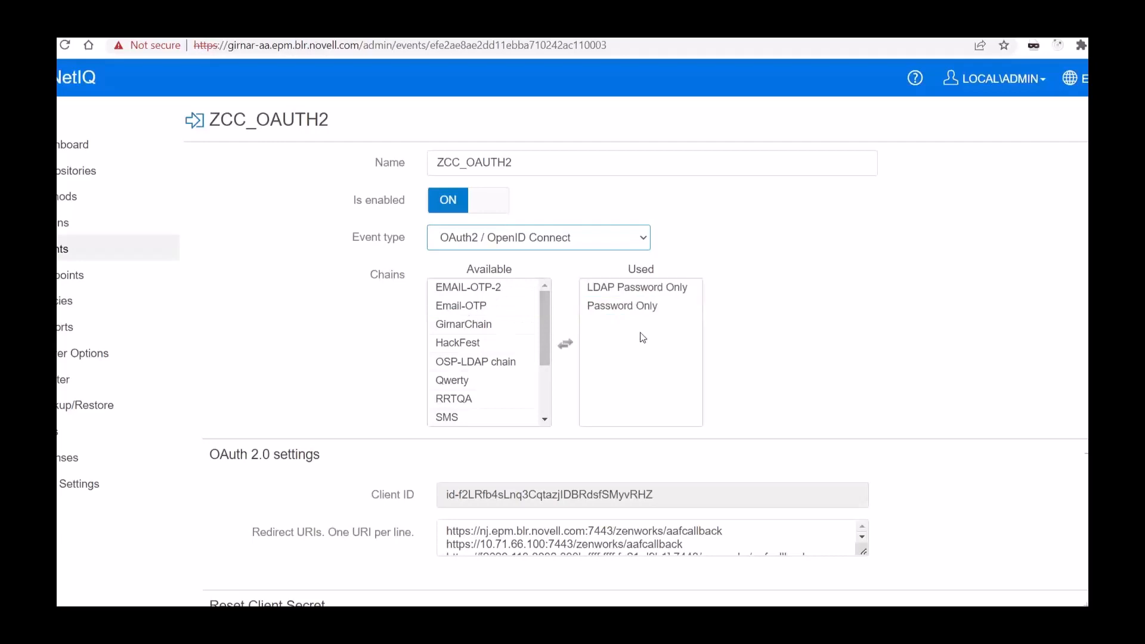
left_click(646, 307)
left_click(649, 294)
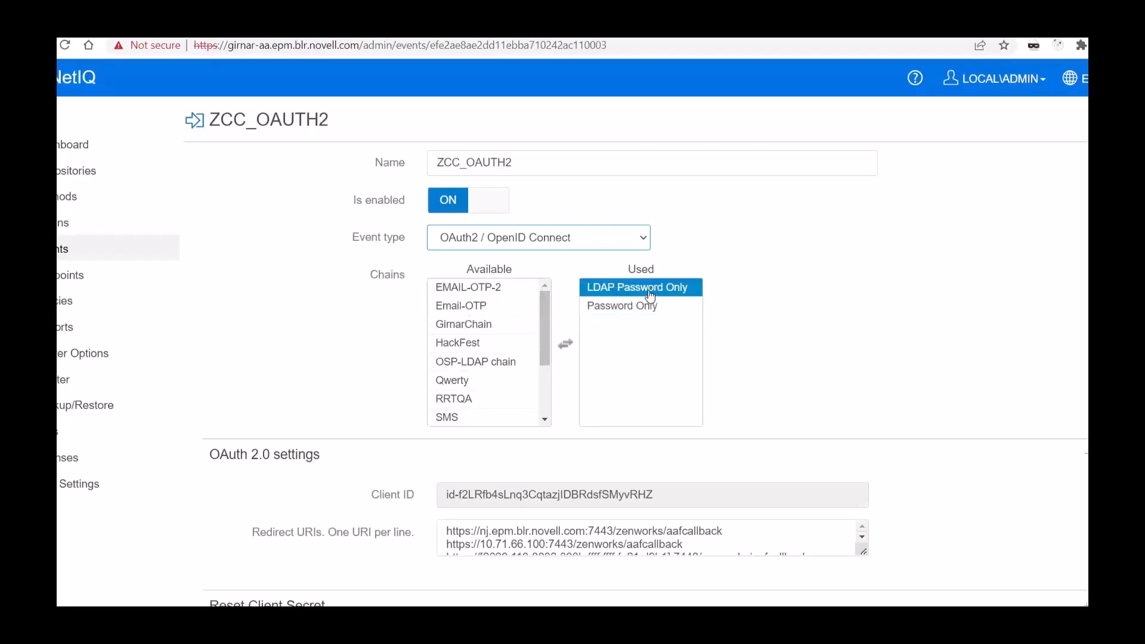
left_click(642, 323)
left_click(644, 312)
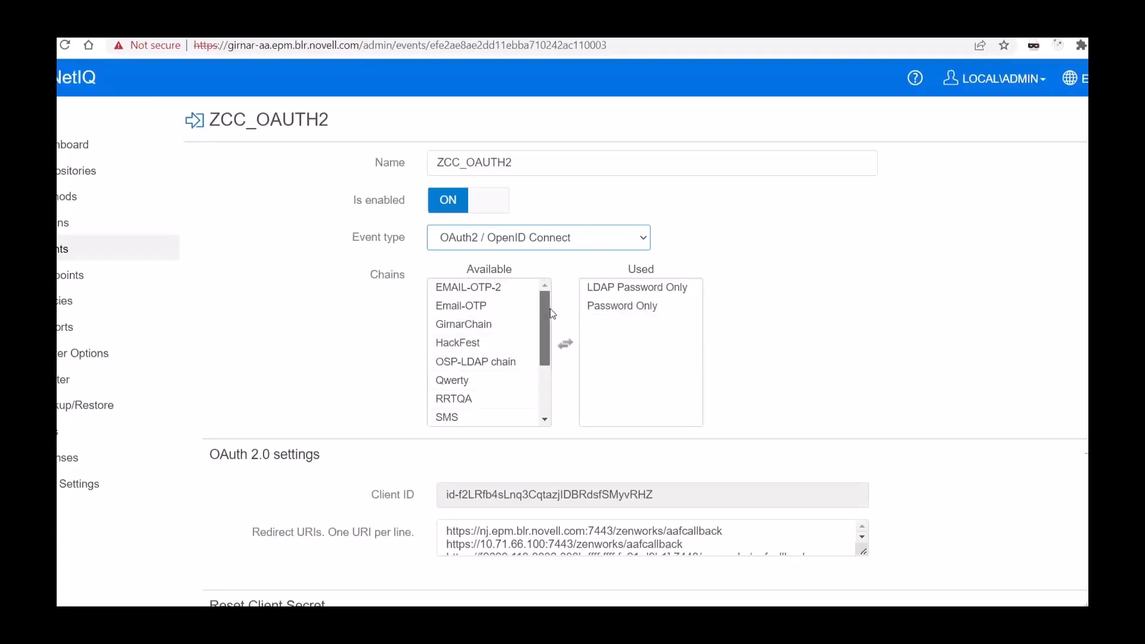
left_click_drag(553, 311, 548, 276)
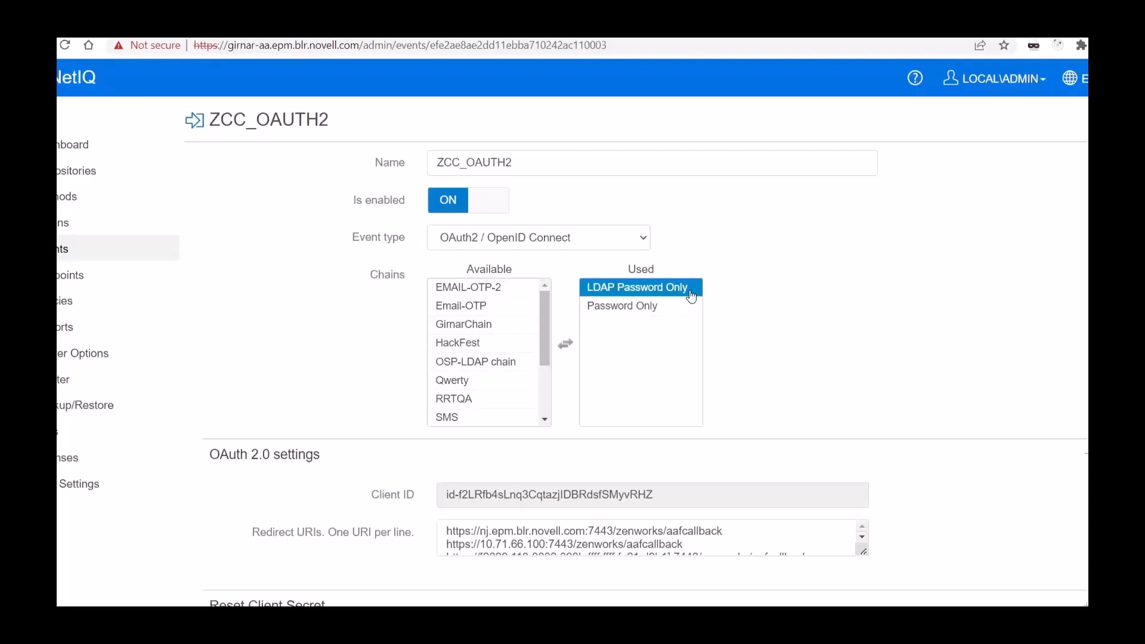
Step: Examine the client ID in the ZCC_OAUTH2 event's OAuth 2.0 settings
scroll(686, 324, "down", 3)
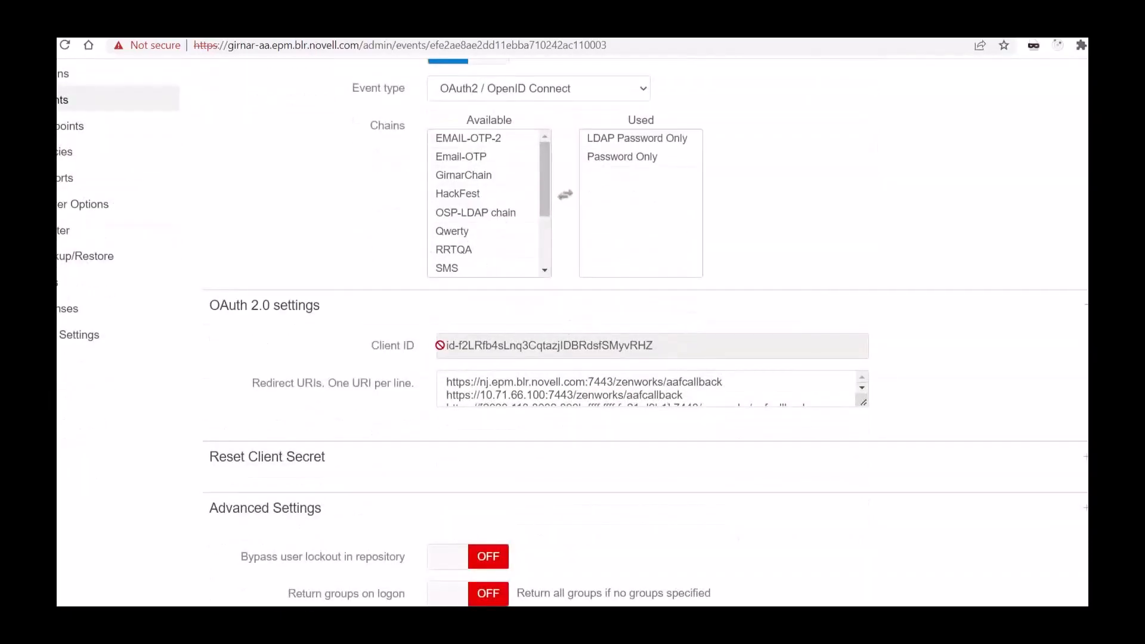
left_click_drag(447, 345, 422, 349)
left_click(666, 345)
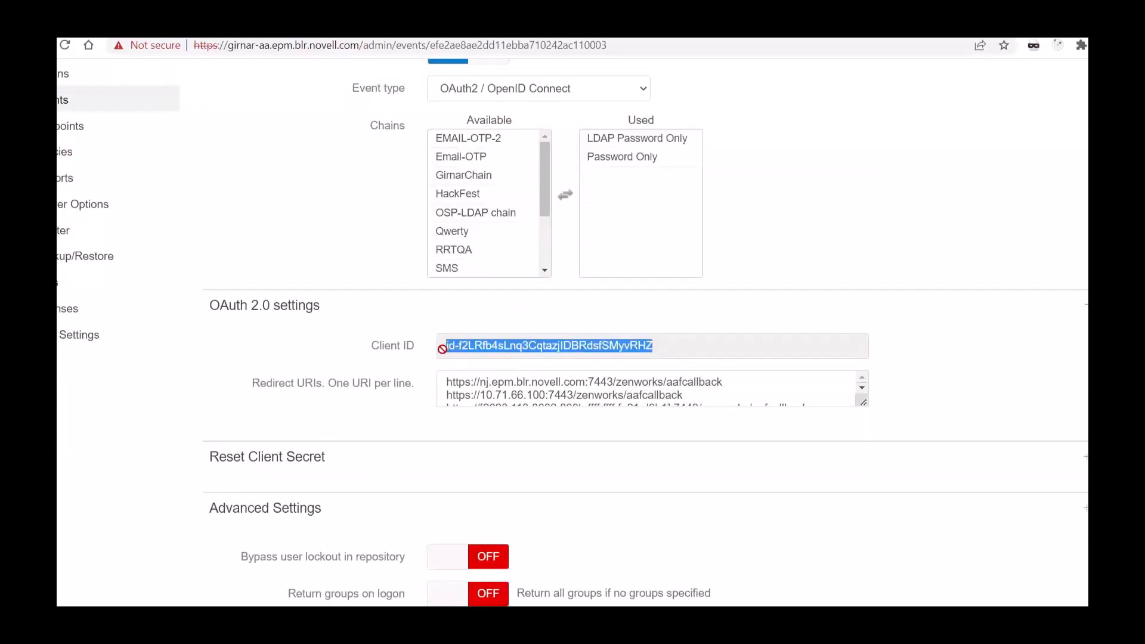
left_click(404, 328)
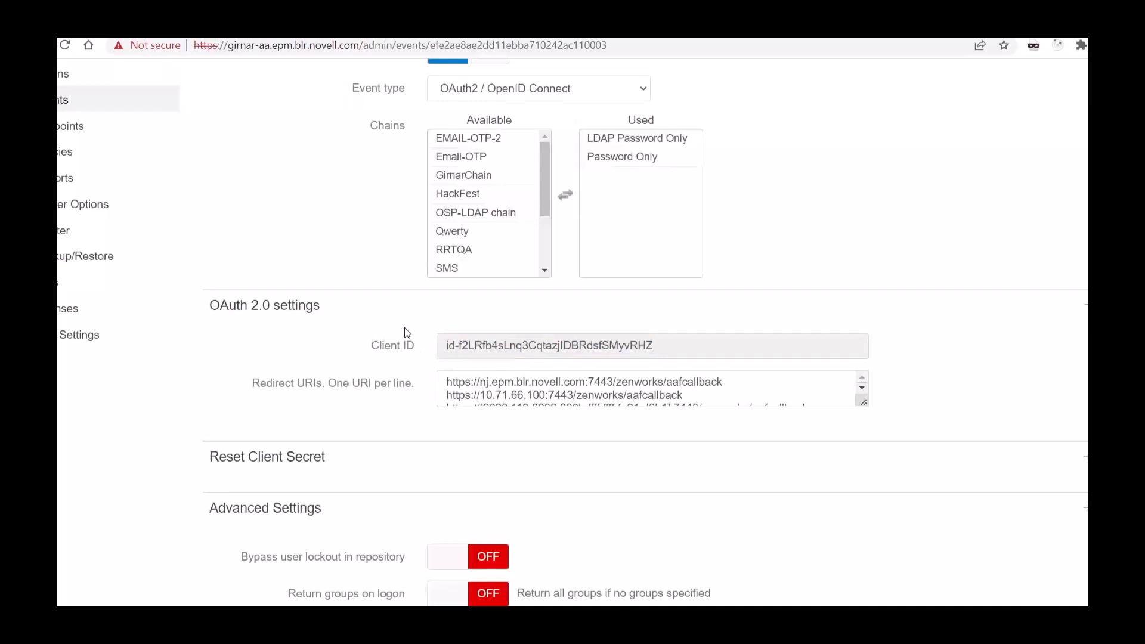
Step: Examine the event's redirect URIs for the ZENworks server's aafcallback addresses, along with the remaining event settings
left_click_drag(260, 383, 408, 389)
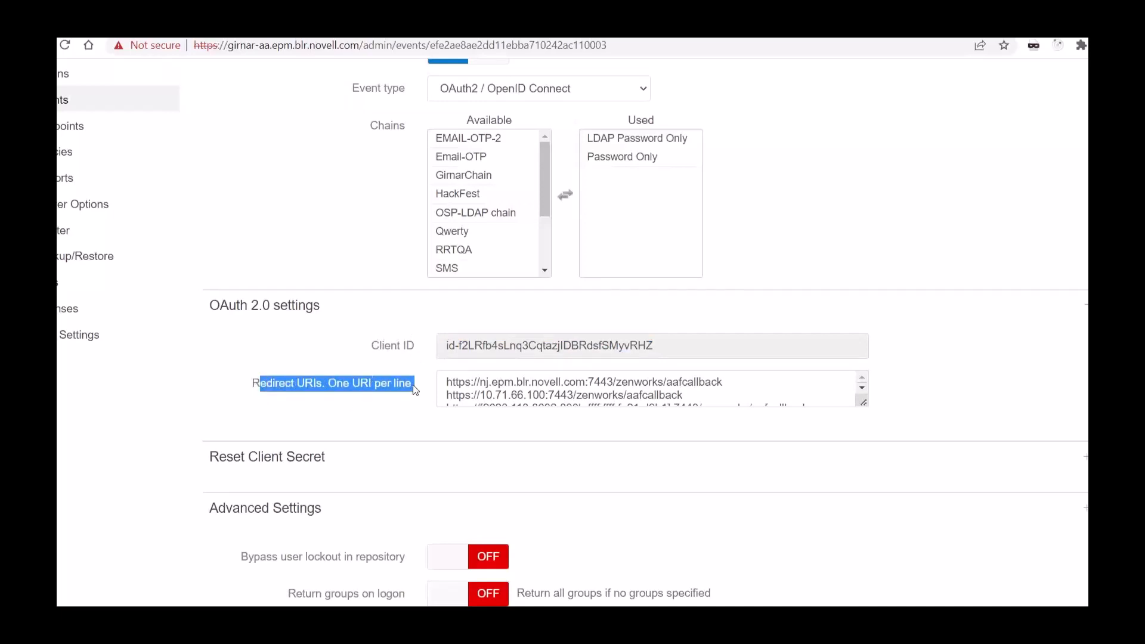
left_click(423, 391)
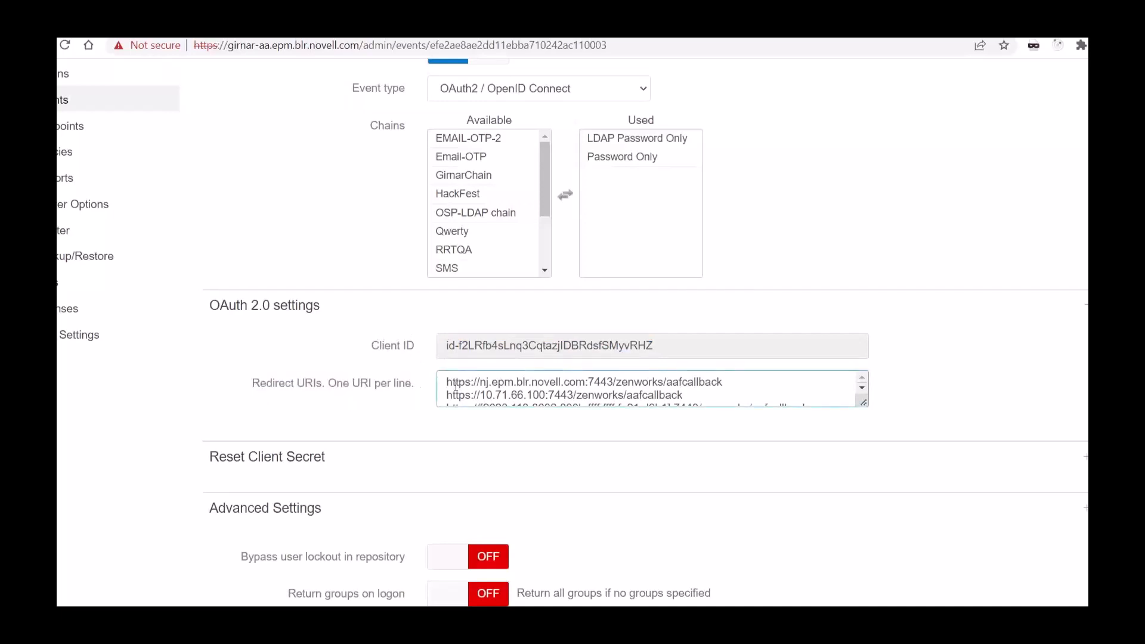
left_click_drag(446, 381, 852, 401)
scroll(775, 388, "up", 1)
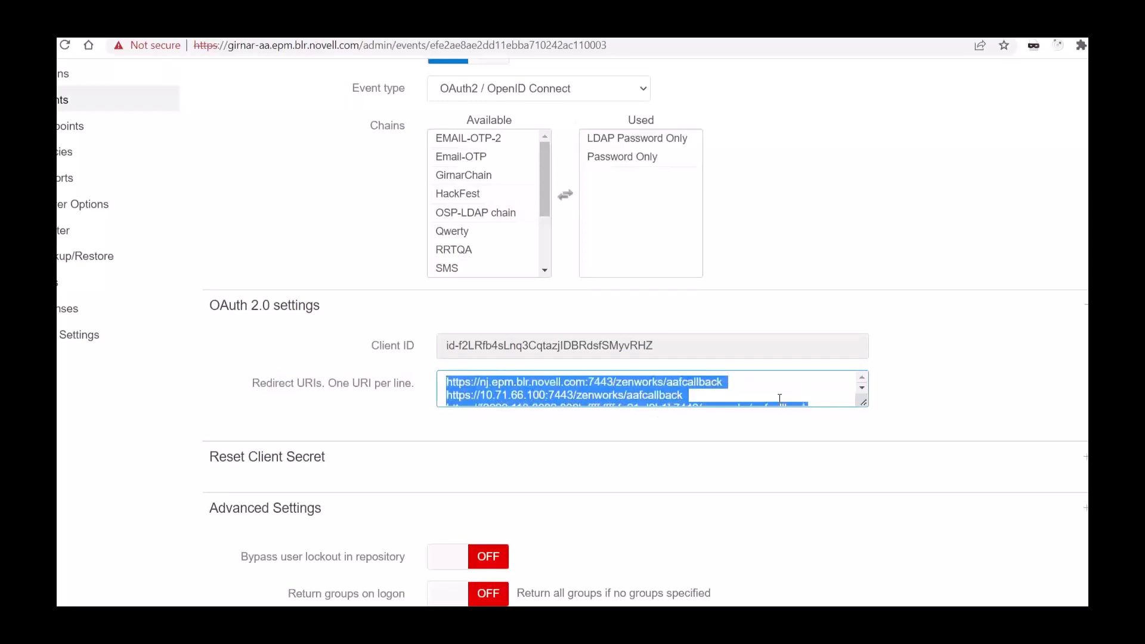
left_click(759, 381)
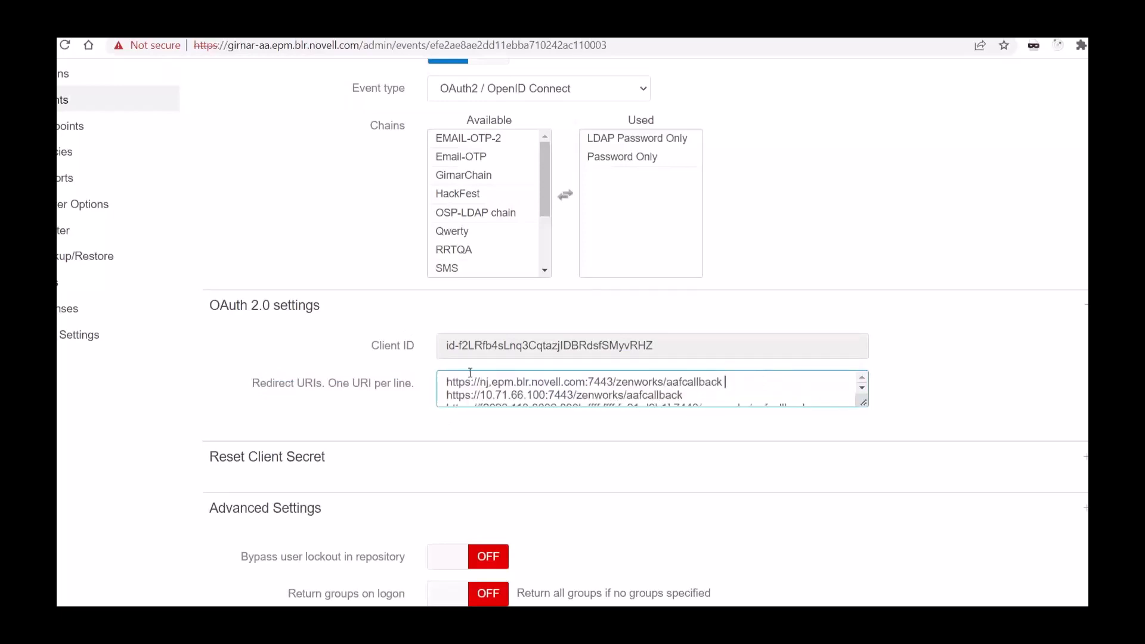
left_click_drag(447, 382, 758, 384)
left_click(754, 385)
left_click_drag(445, 381, 744, 380)
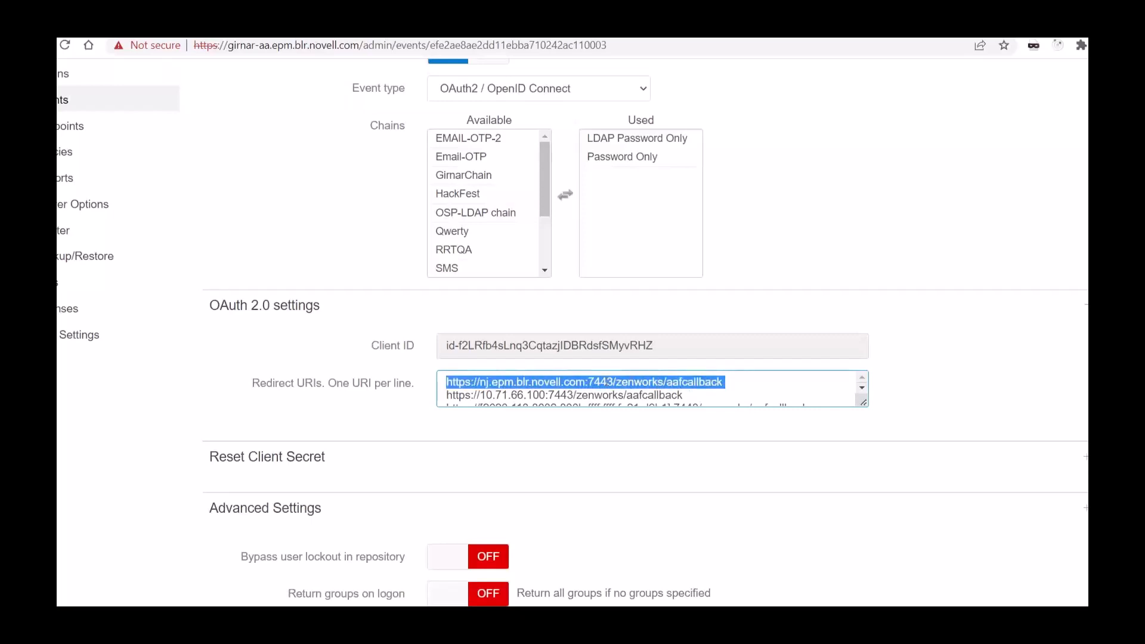
left_click(544, 382)
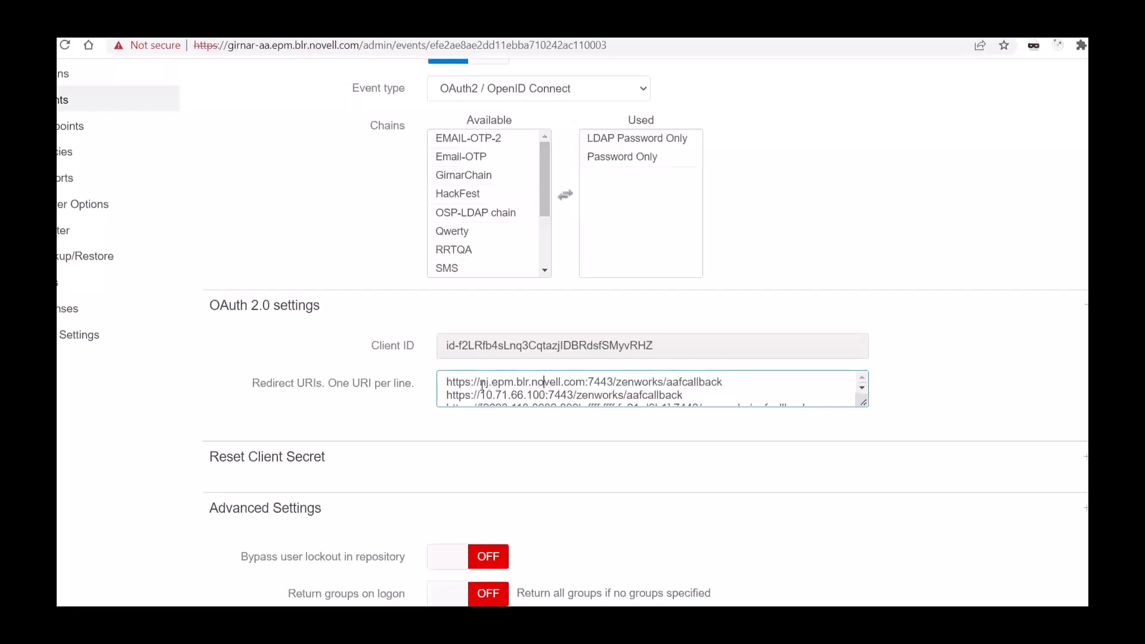
scroll(396, 409, "down", 2)
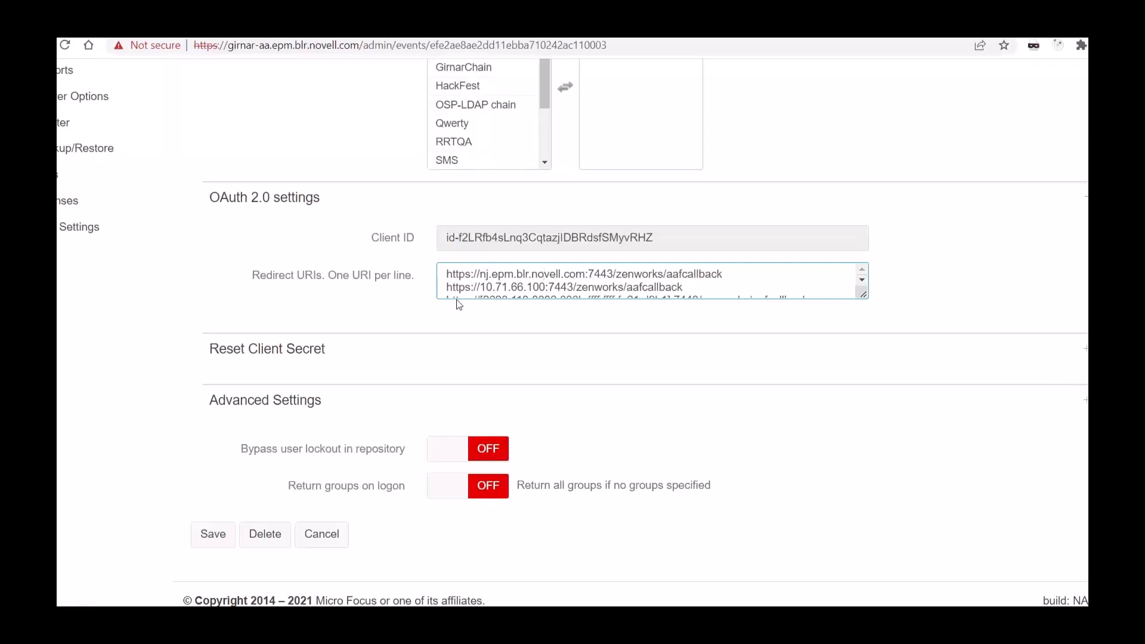
scroll(459, 304, "up", 4)
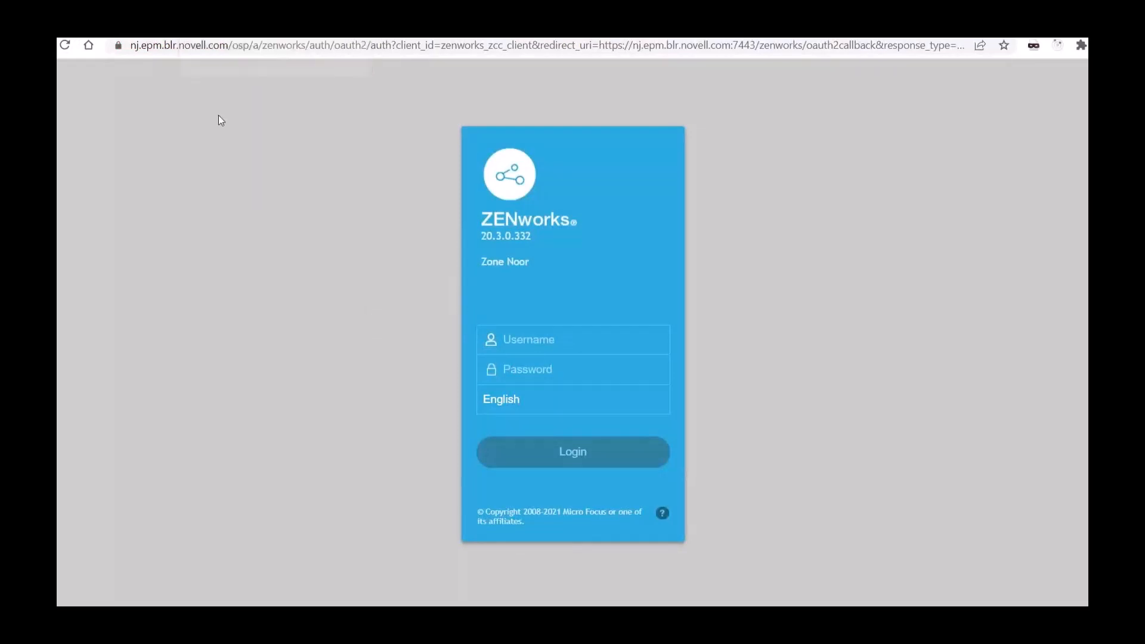
Step: Log in to ZENworks Control Center as Administrator with the account password and dismiss the license notification
left_click(546, 344)
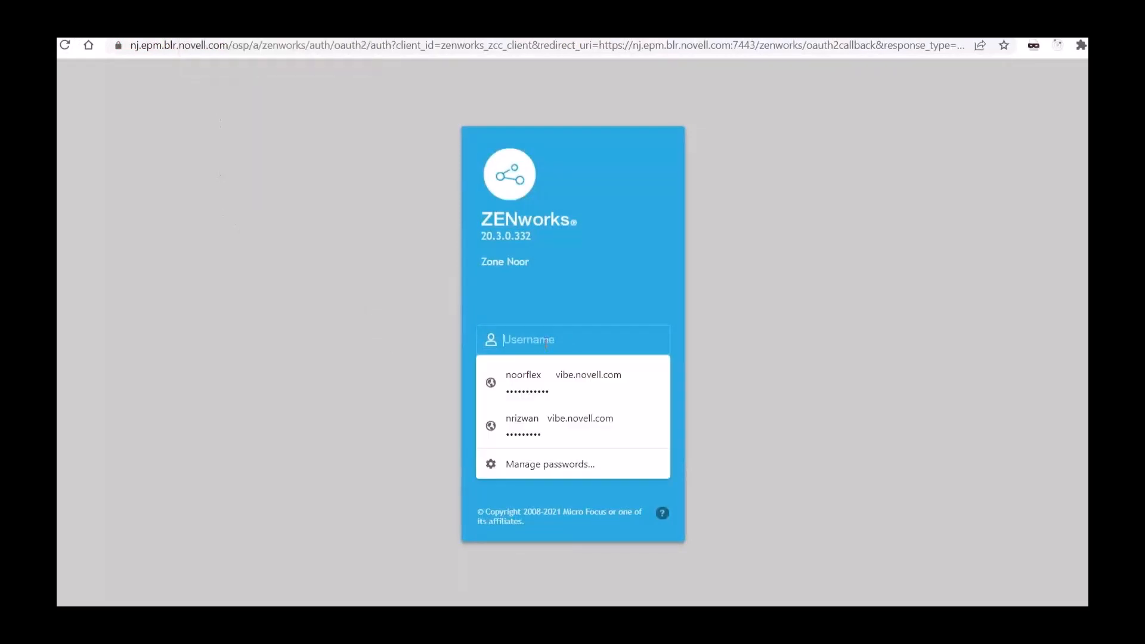
type("Administr")
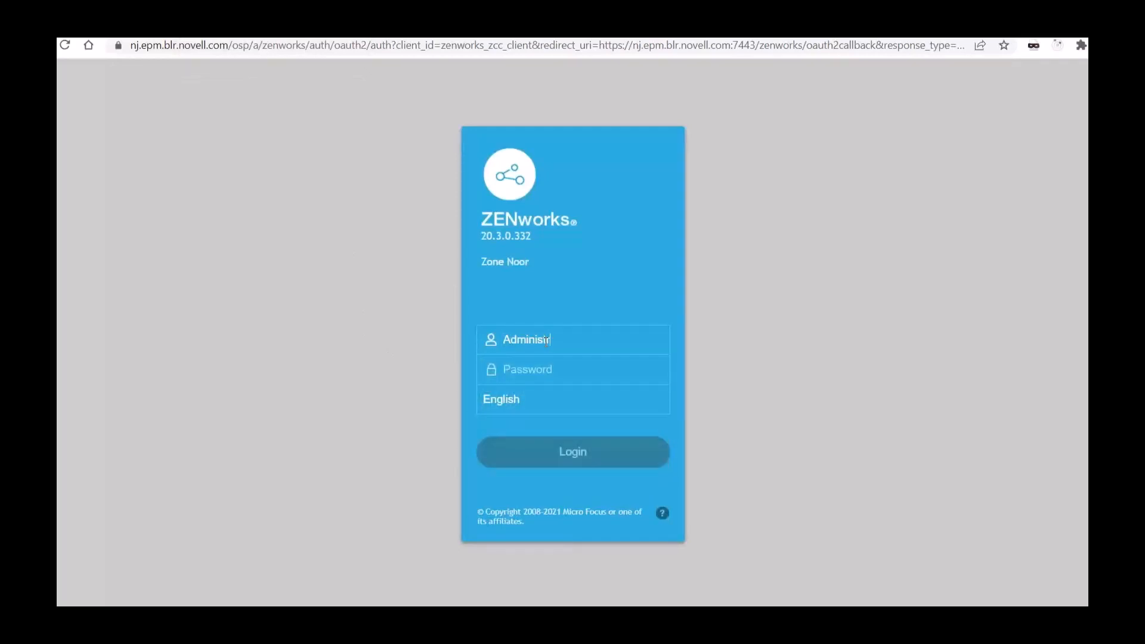
type("ator******")
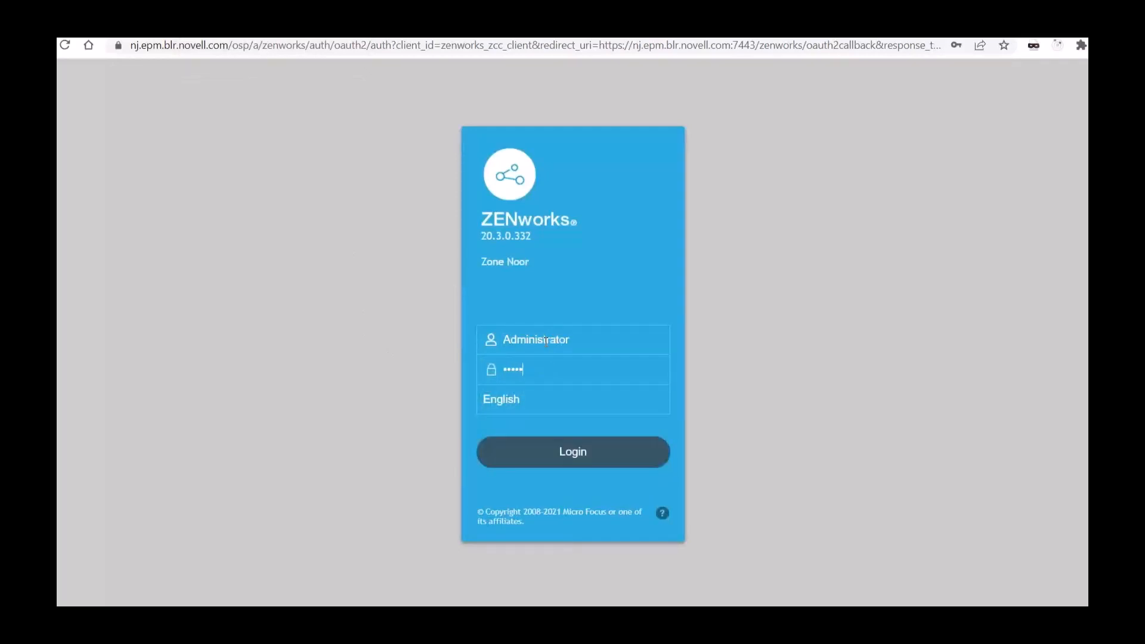
key("Return")
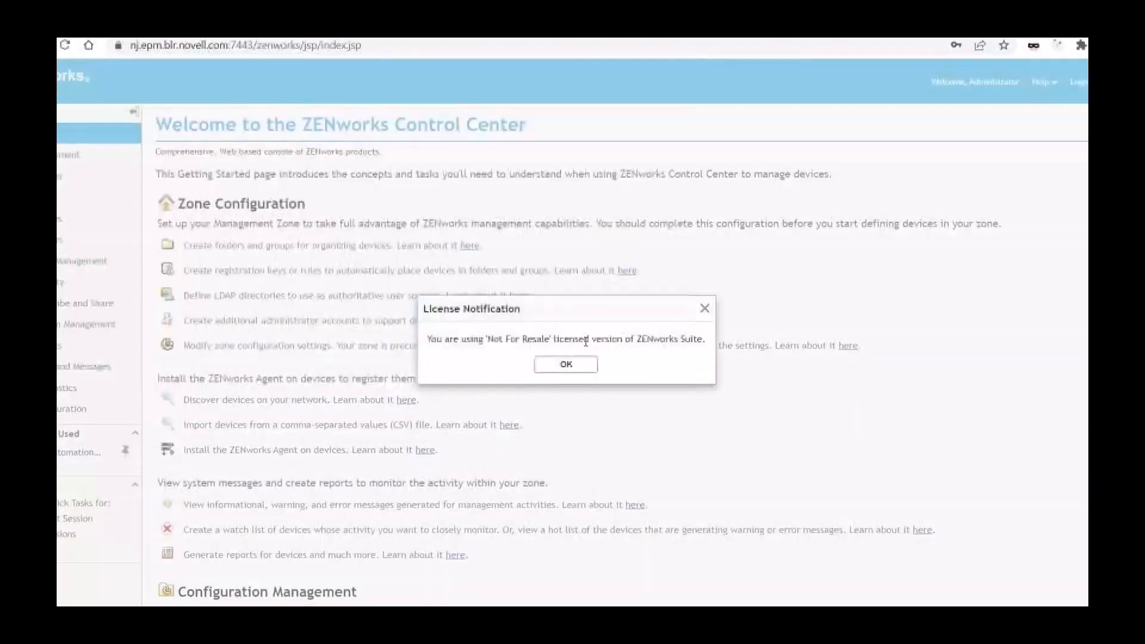
left_click(564, 366)
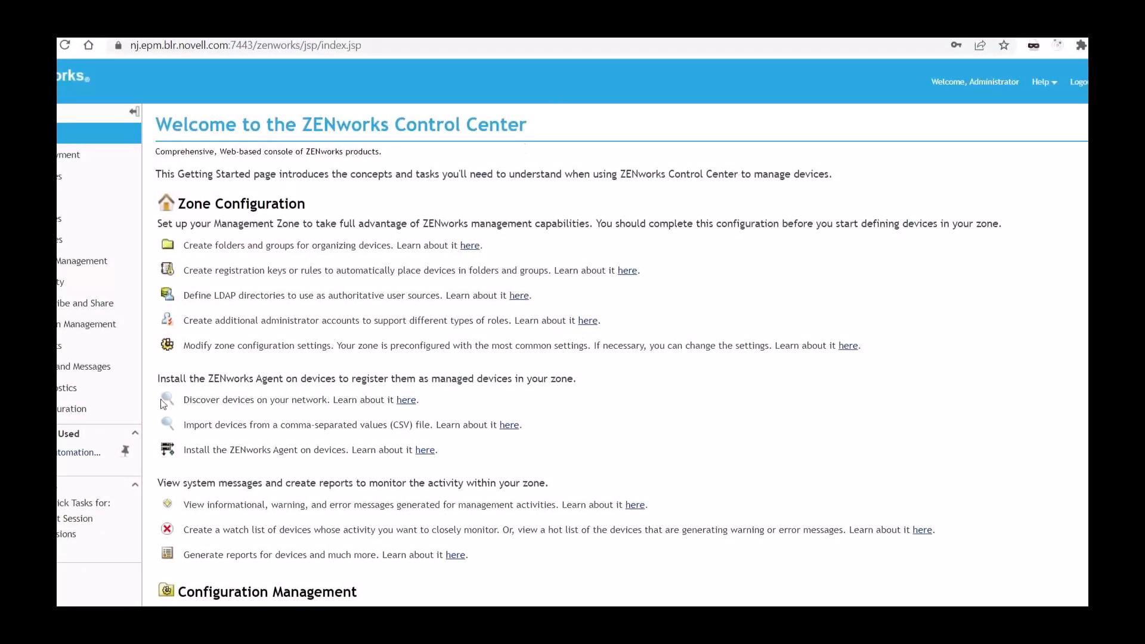
Step: Open the ZENworks zone's Configuration page and find the Advanced Authentication Server Configuration section
scroll(68, 242, "down", 3)
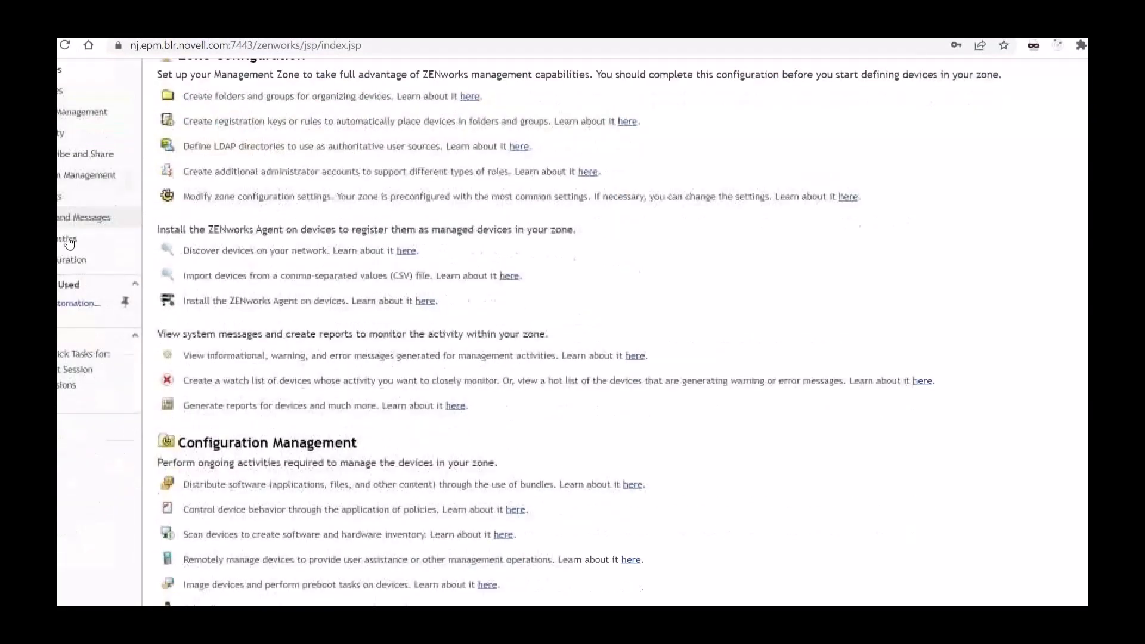
left_click(63, 264)
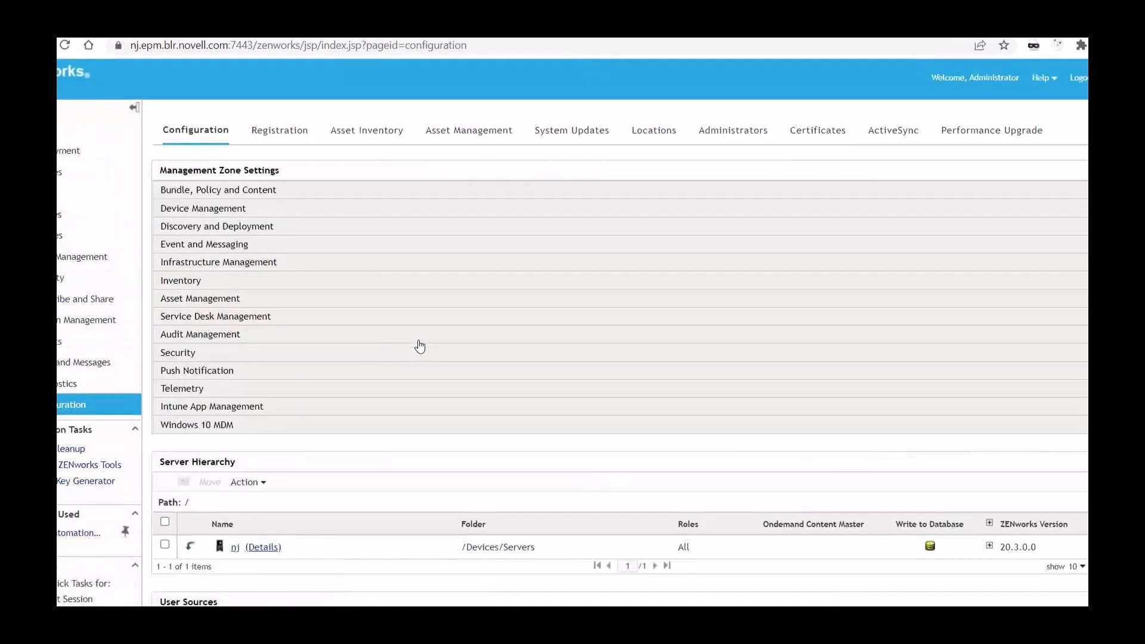
scroll(269, 285, "down", 5)
scroll(258, 249, "down", 3)
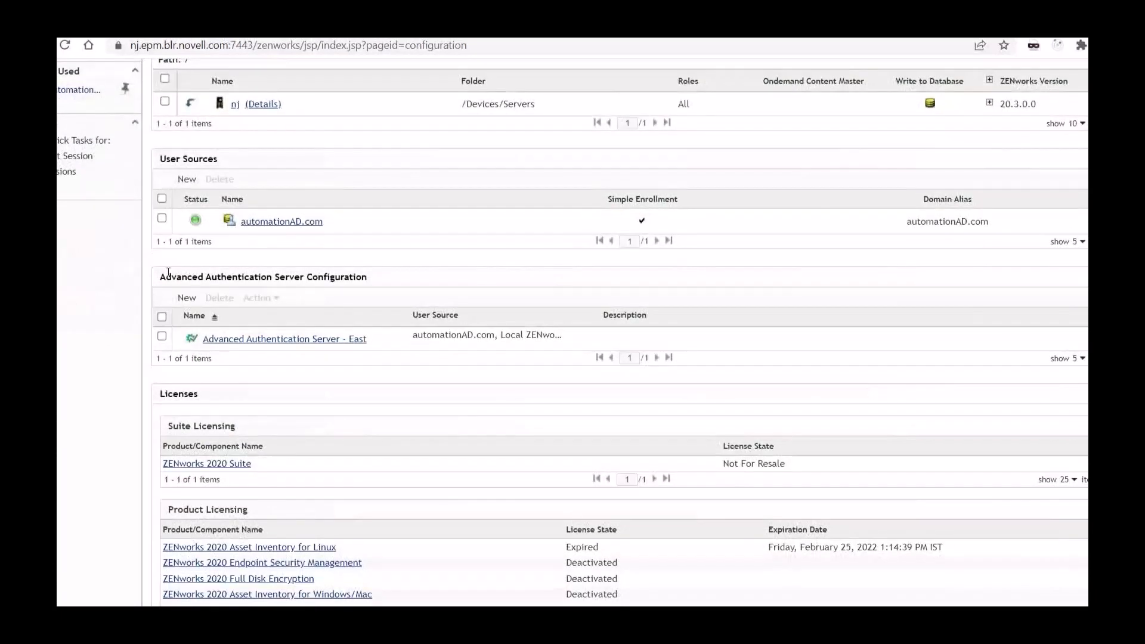
Step: Look at the configuration details form for adding a new Advanced Authentication server and cancel it
left_click_drag(159, 277, 397, 284)
left_click(416, 278)
left_click(190, 298)
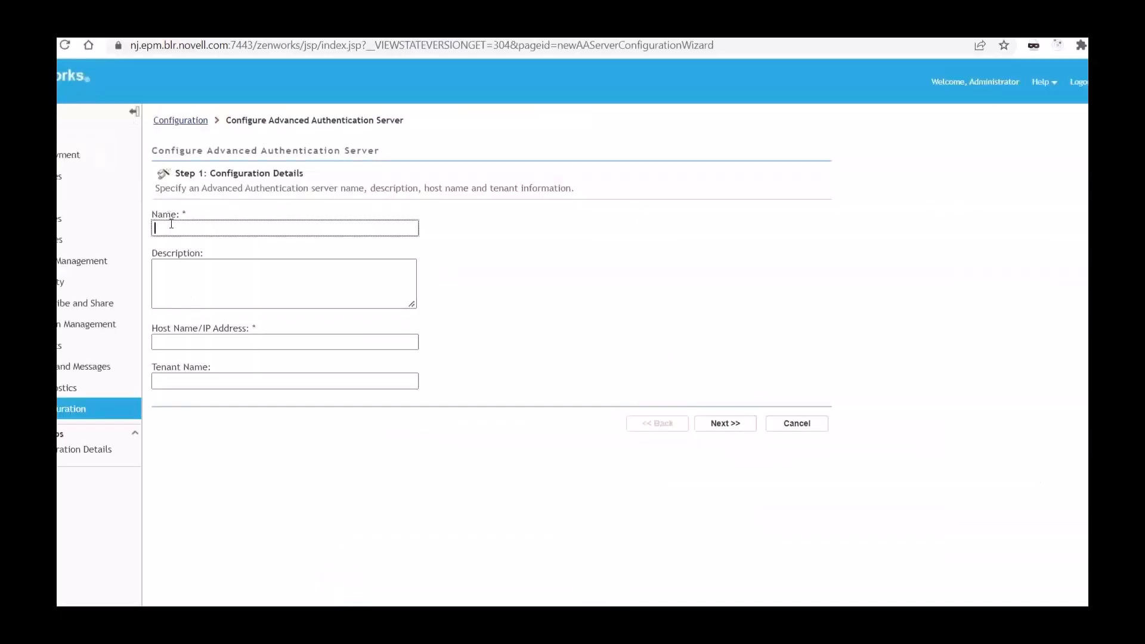
left_click(779, 422)
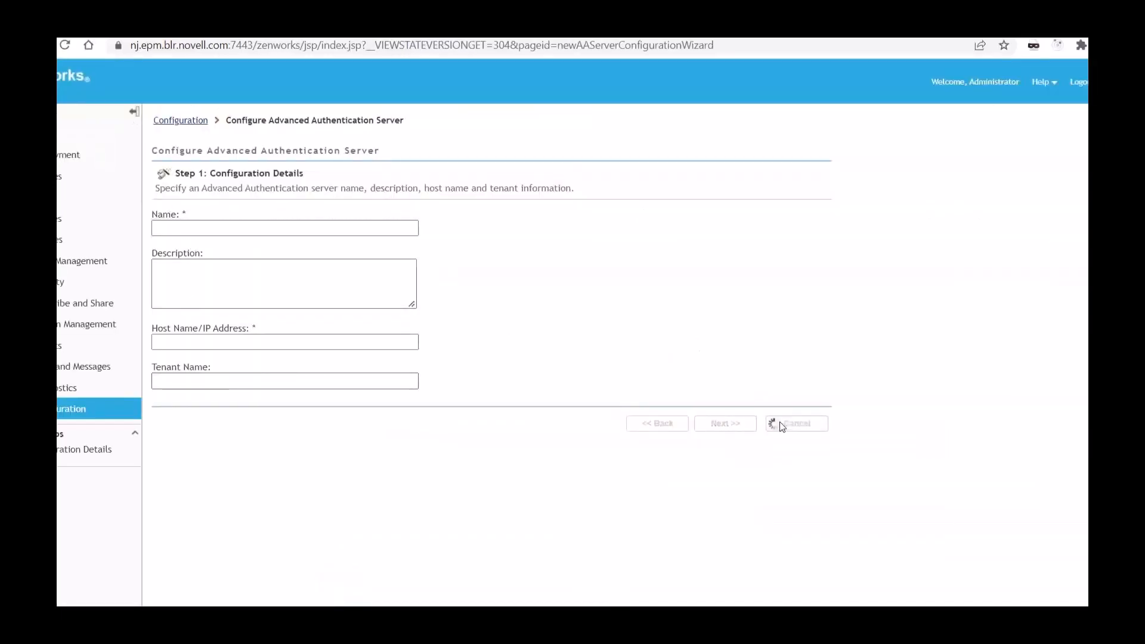
Step: Find the existing Advanced Authentication Server - East entry and open its settings
scroll(353, 343, "down", 6)
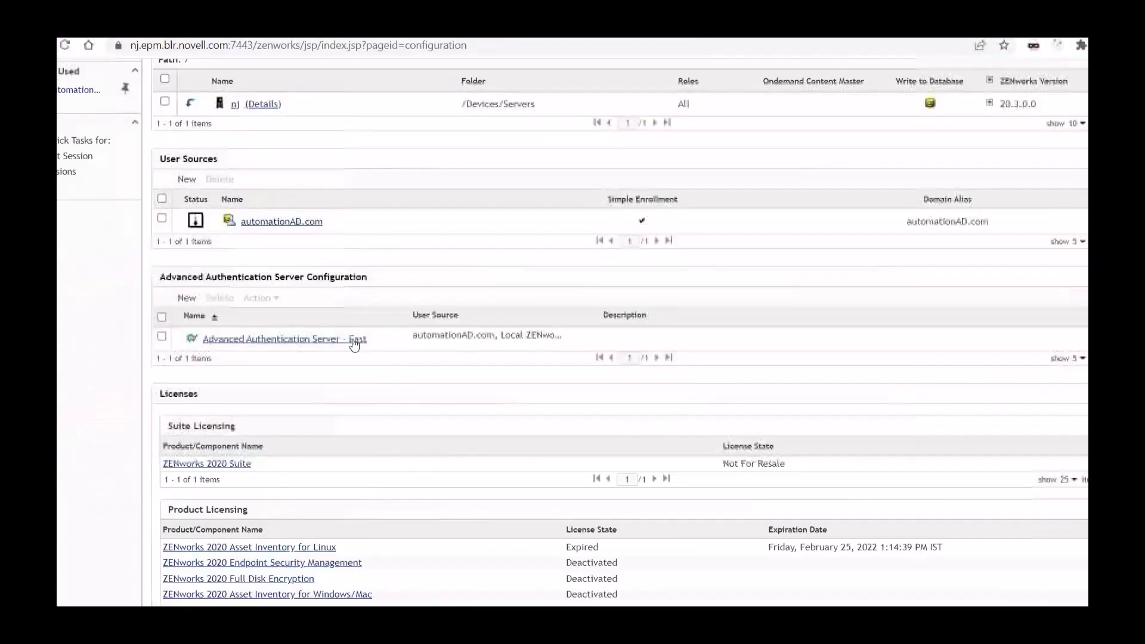
left_click_drag(374, 340, 201, 340)
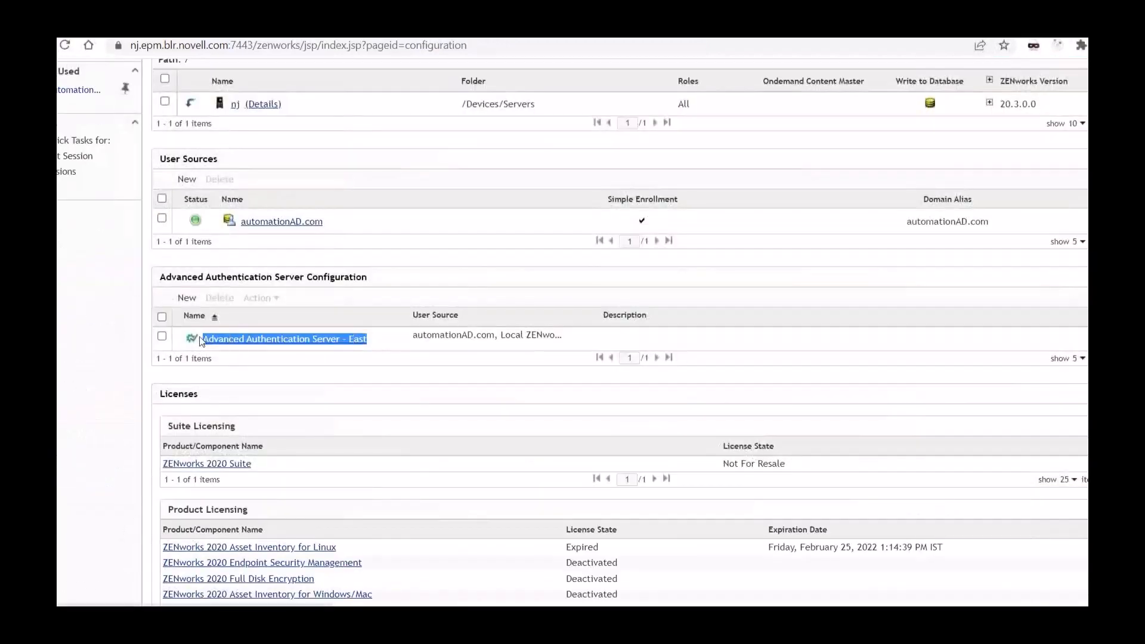
left_click(324, 356)
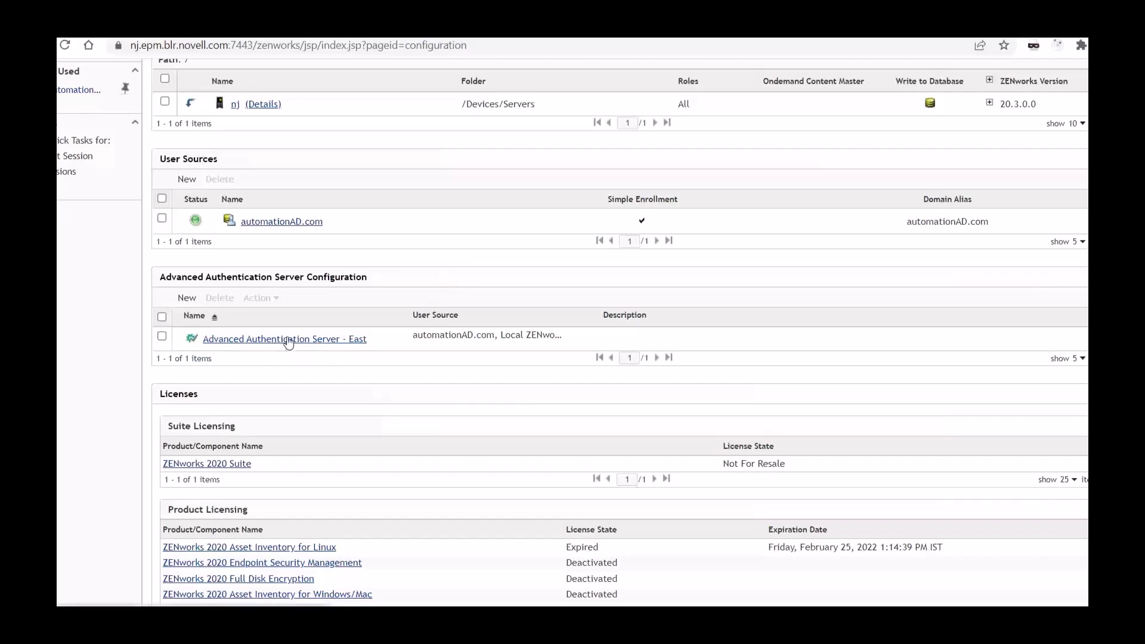
left_click(289, 340)
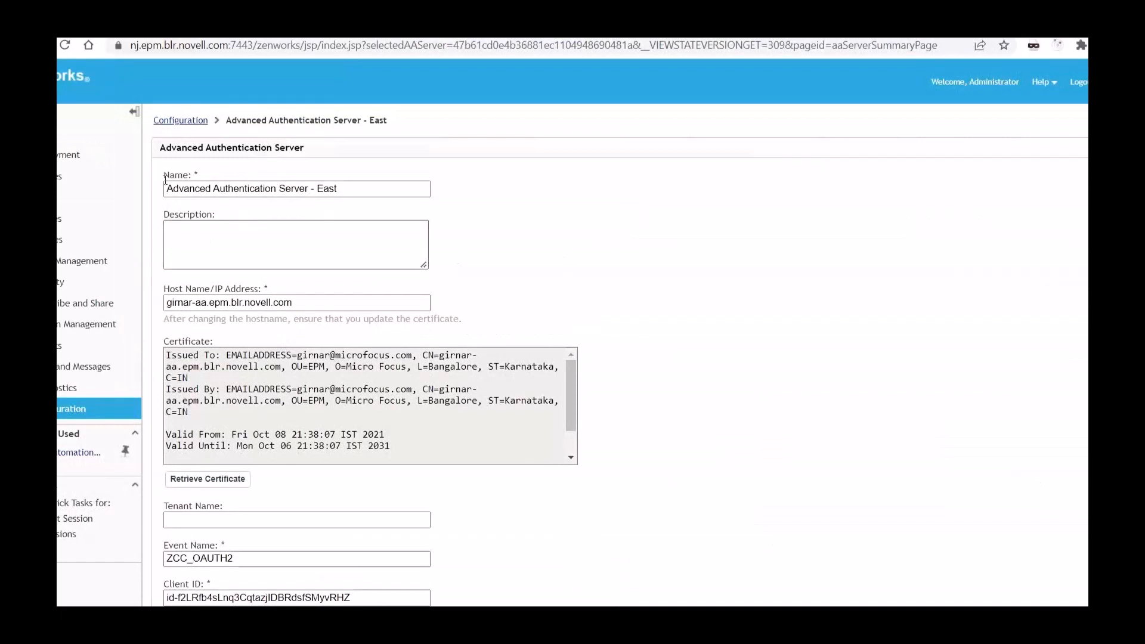
Step: Examine the Advanced Authentication server's name, description and host name or IP address fields
left_click_drag(341, 193, 101, 194)
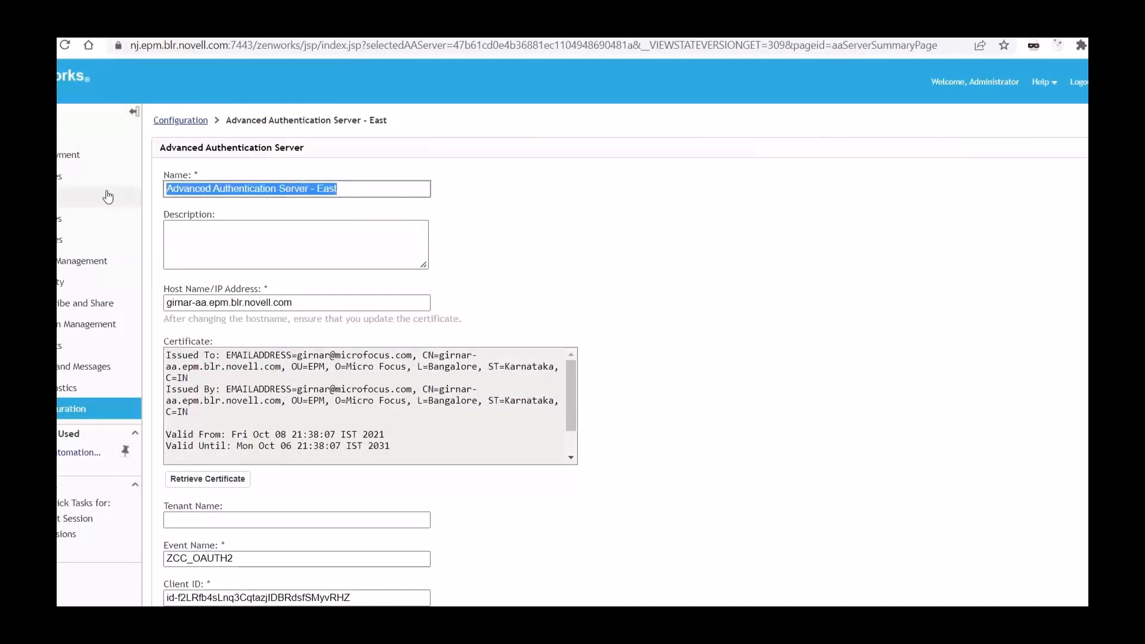
left_click(255, 197)
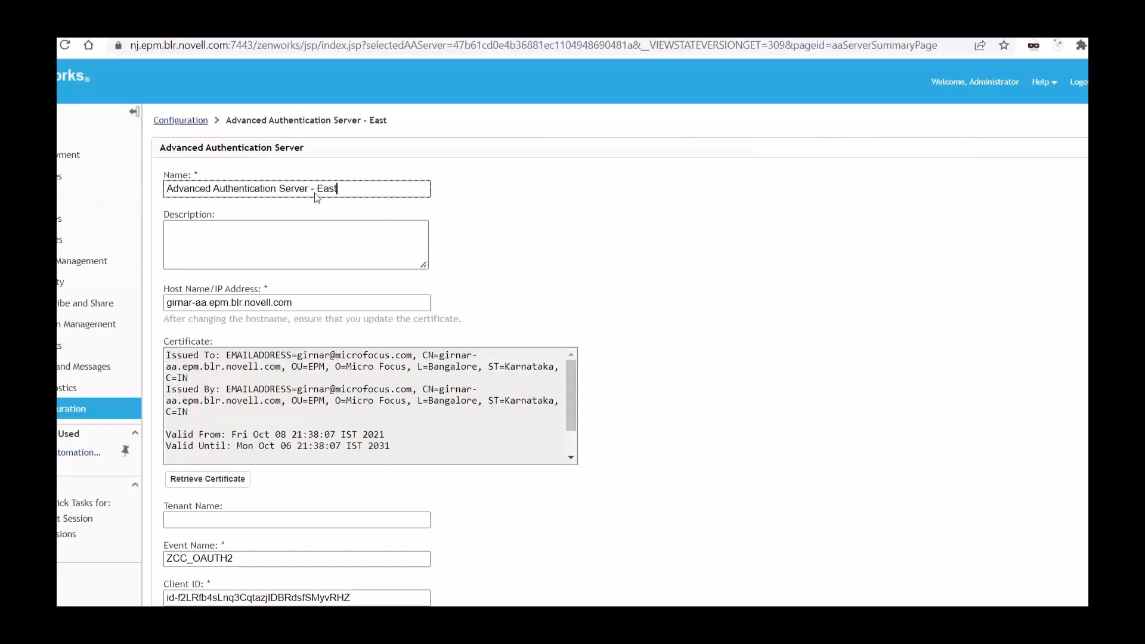
left_click(178, 232)
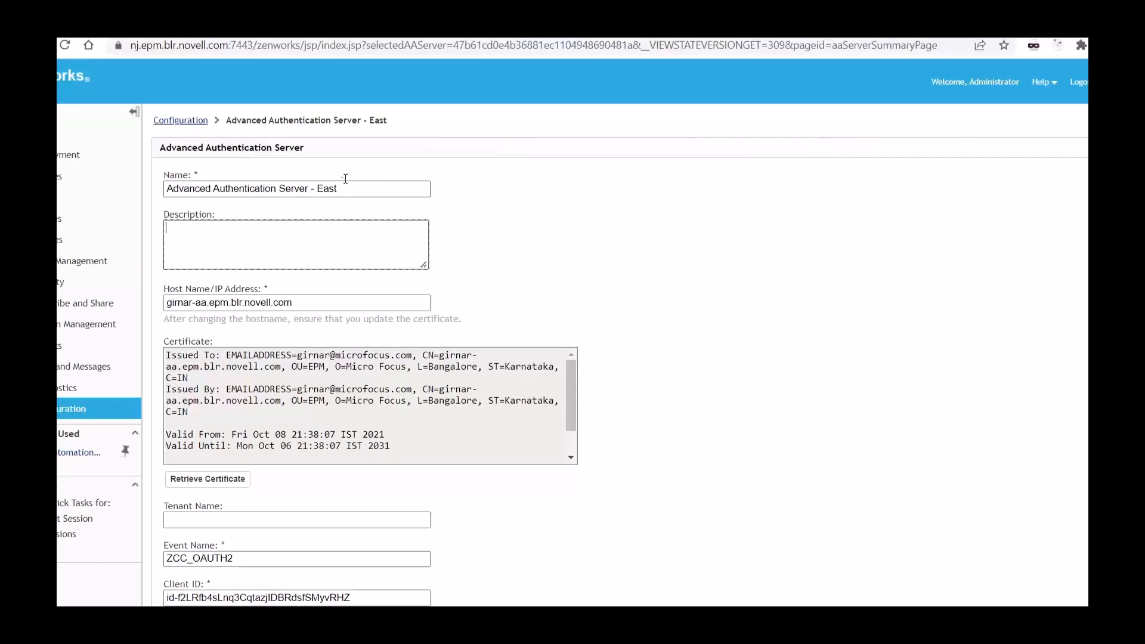
scroll(343, 187, "down", 1)
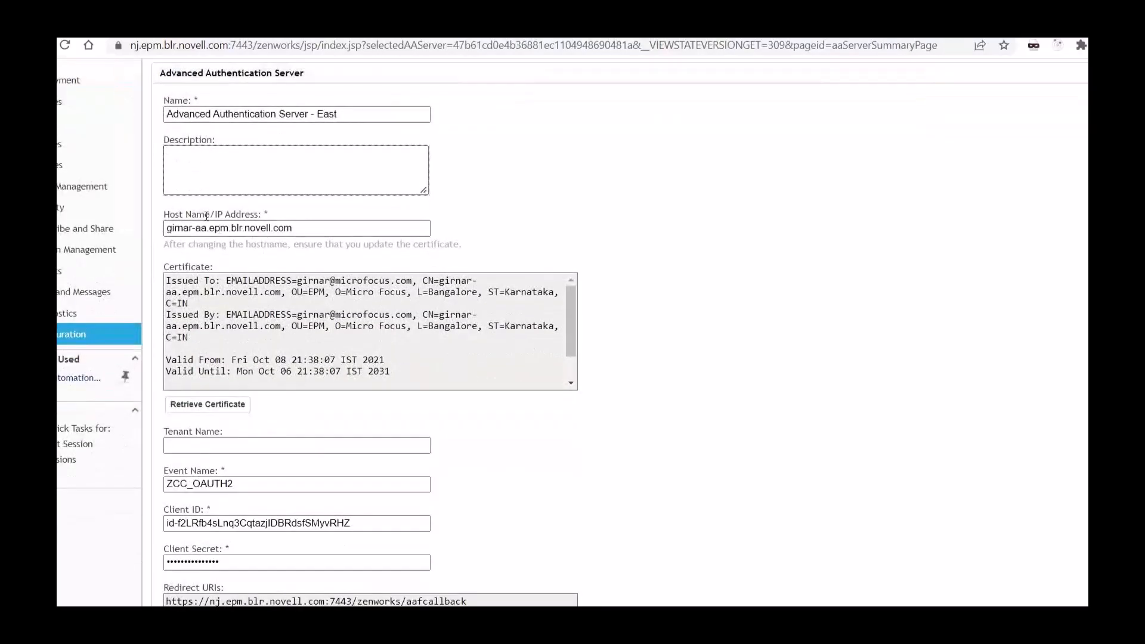
left_click(276, 228)
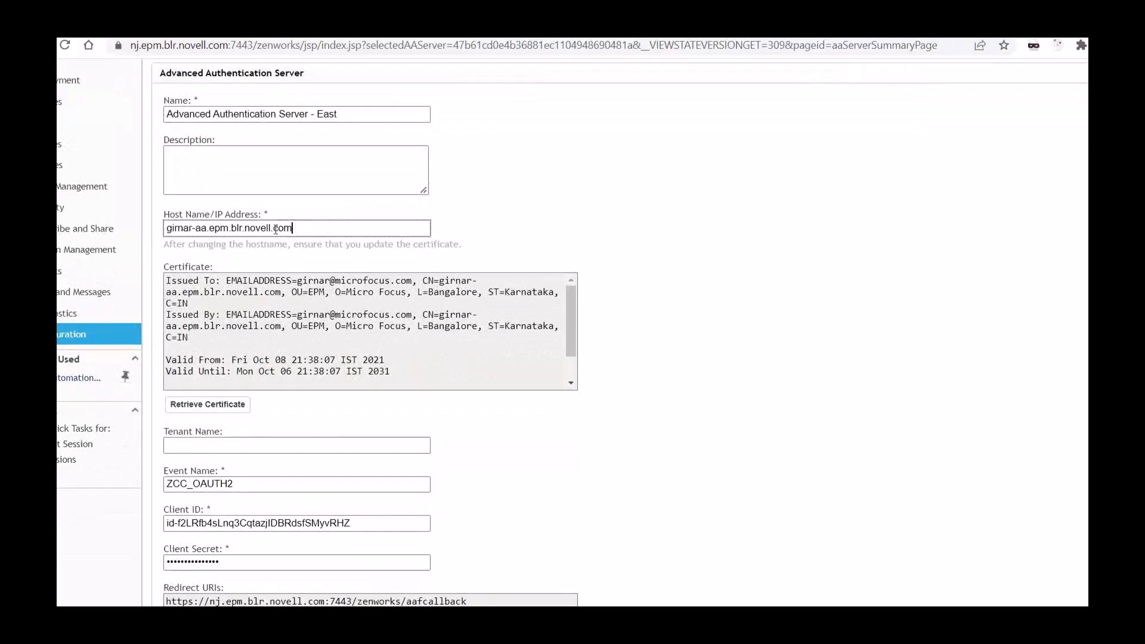
triple_click(276, 229)
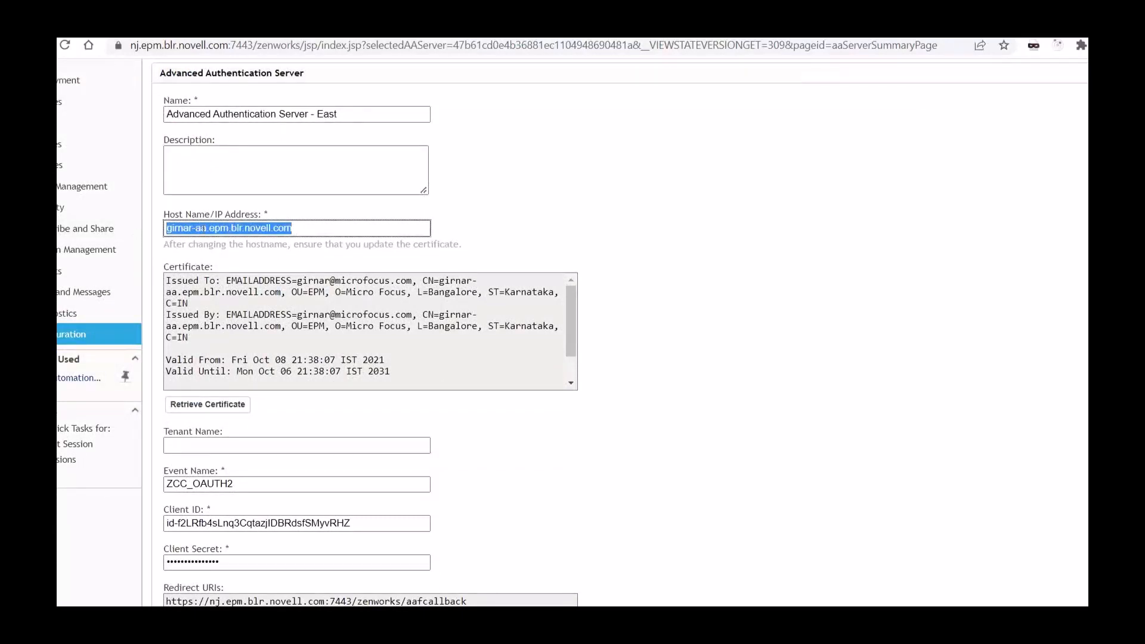
Step: Examine the Advanced Authentication server's certificate details, including the issuer, validity dates and fingerprints
left_click(205, 331)
left_click_drag(168, 280, 470, 367)
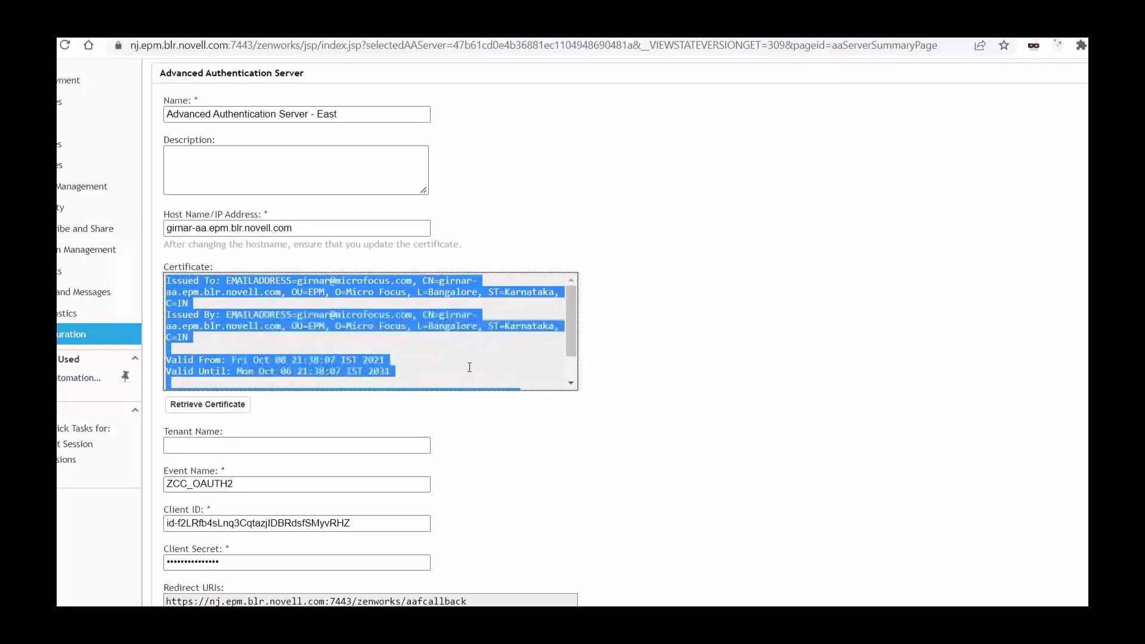
left_click(304, 232)
scroll(298, 367, "down", 1)
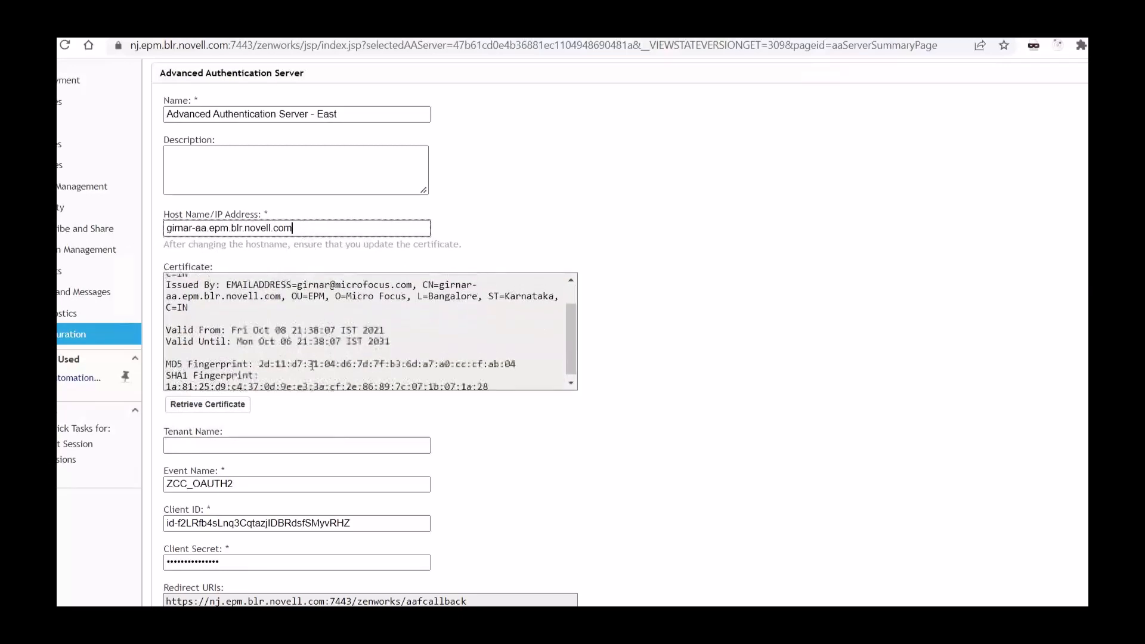
Step: Examine the optional tenant name field in the Advanced Authentication server's settings
scroll(298, 367, "down", 3)
left_click(238, 298)
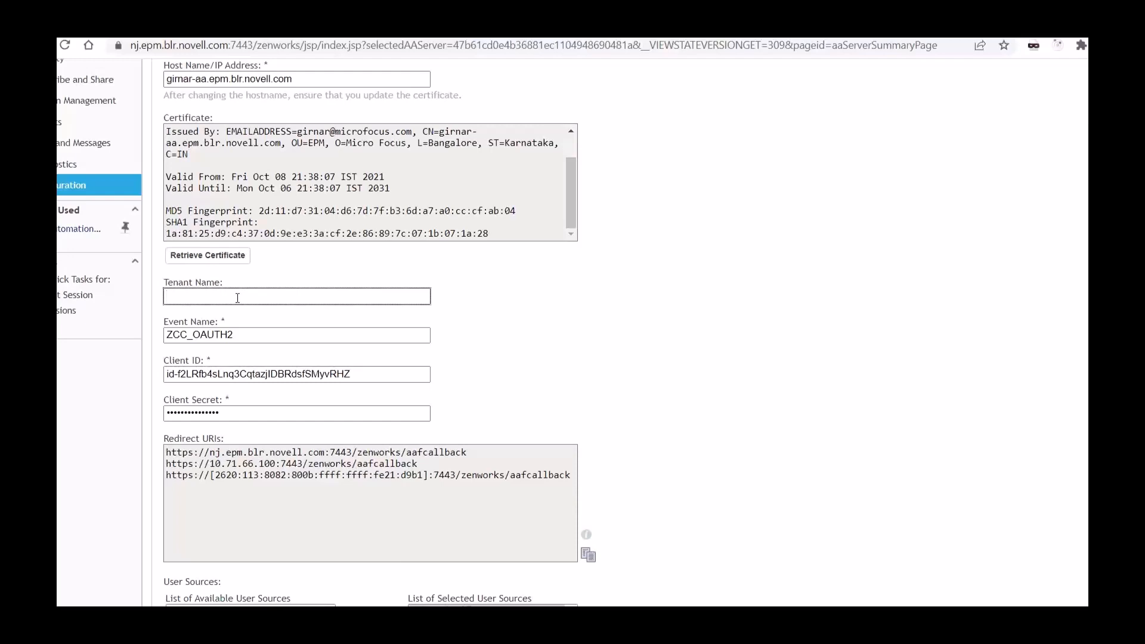
left_click(670, 383)
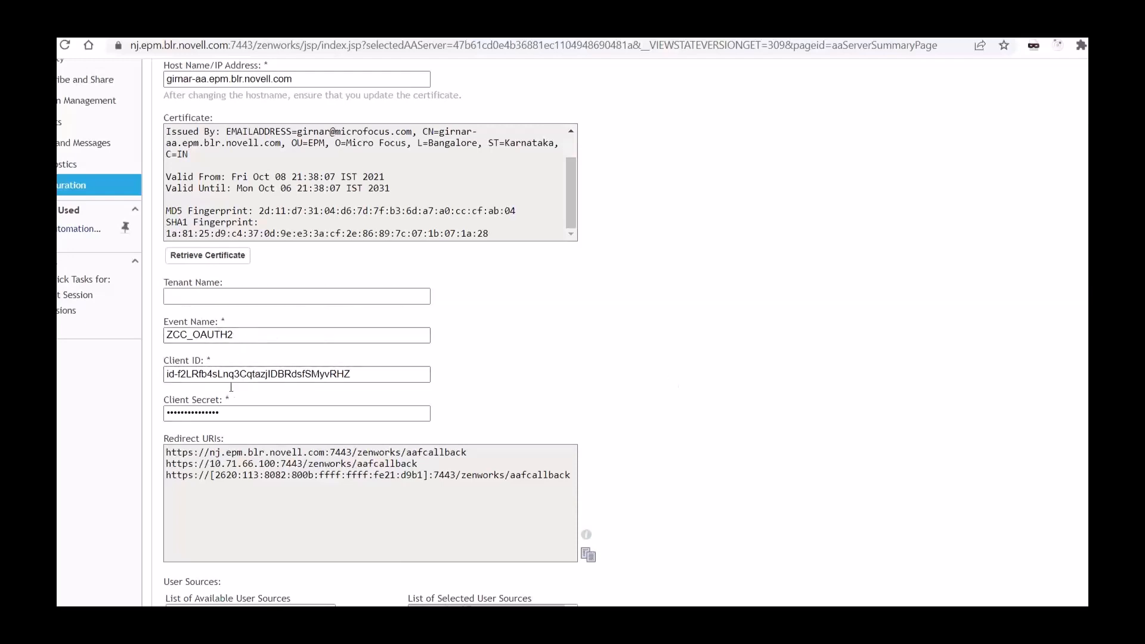
Step: Compare the server's event name, client ID and client secret fields with the matching ZCC_OAUTH2 event settings in NetIQ Advanced Authentication
left_click(250, 410)
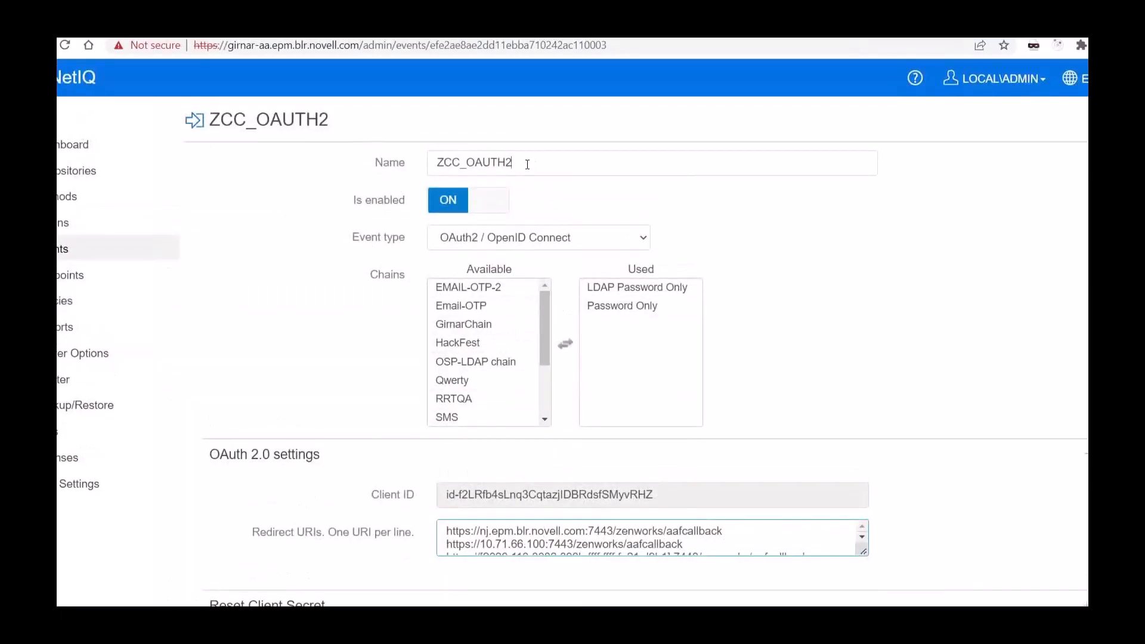
left_click_drag(527, 163, 420, 173)
scroll(332, 303, "down", 4)
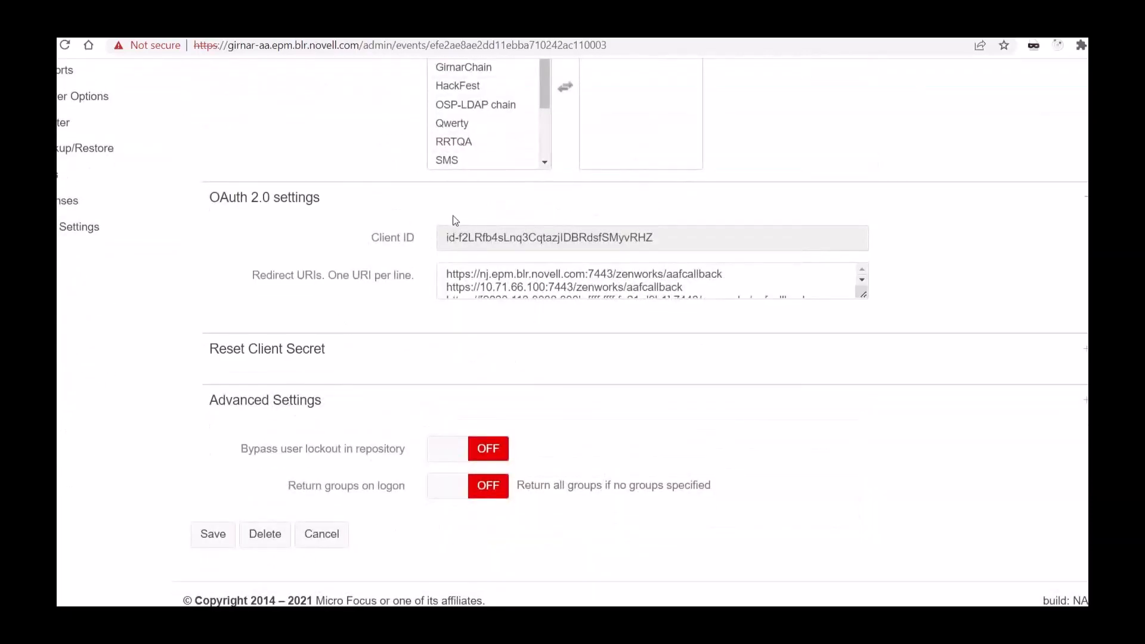
left_click_drag(229, 354, 370, 352)
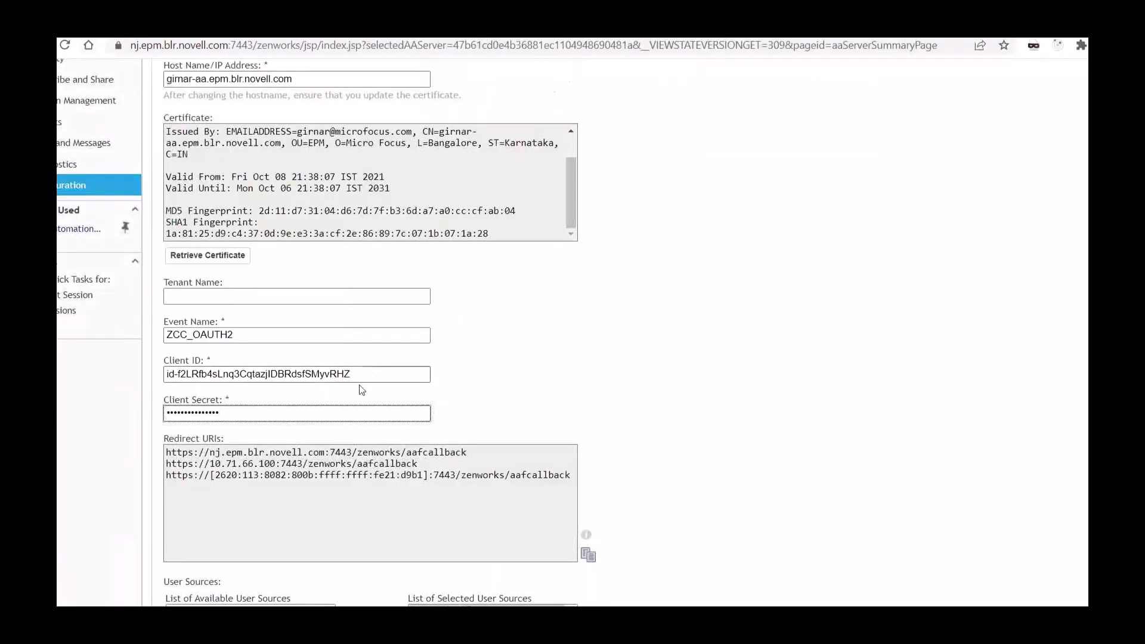
left_click(243, 335)
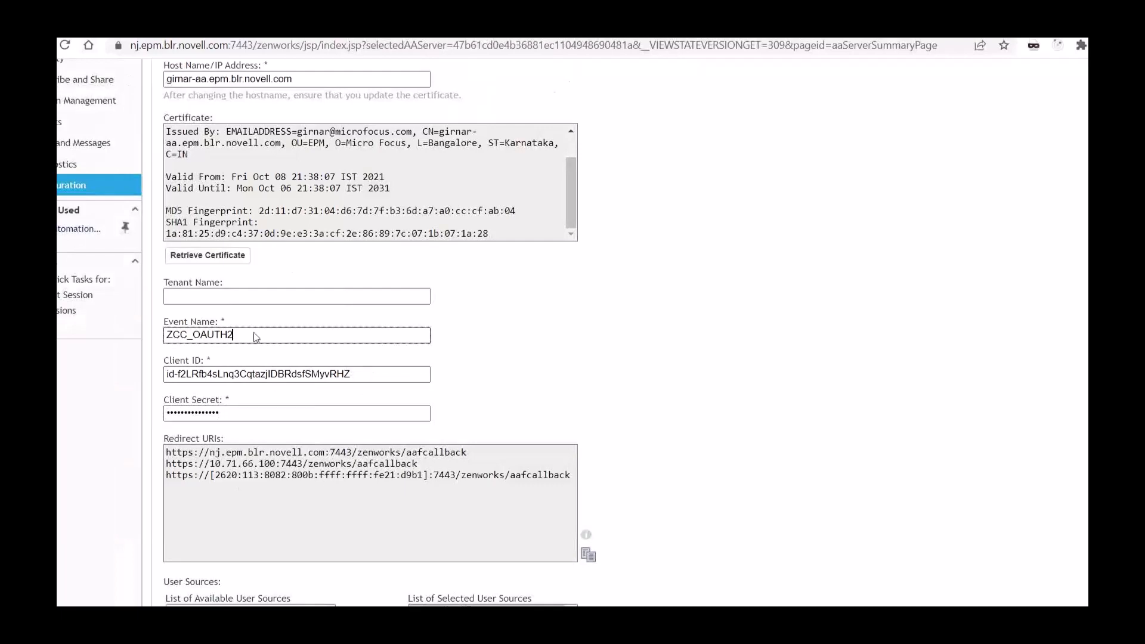
left_click(388, 382)
left_click(343, 408)
Step: Copy all redirect URIs from the Advanced Authentication server's settings
scroll(484, 406, "down", 3)
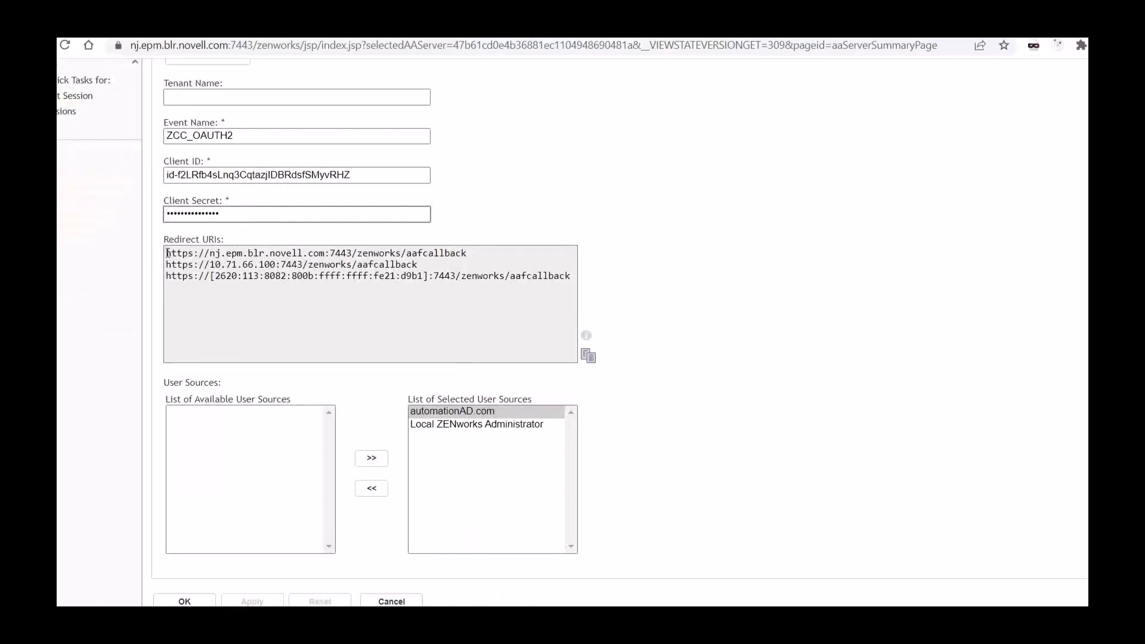
left_click_drag(165, 253, 637, 299)
left_click(636, 299)
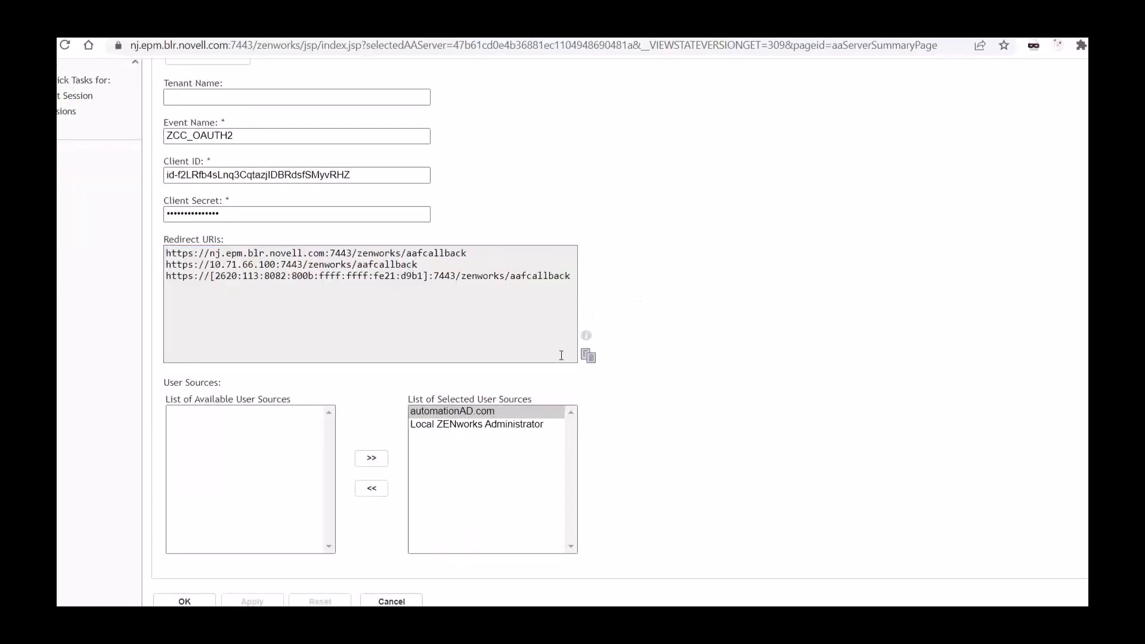
left_click(588, 358)
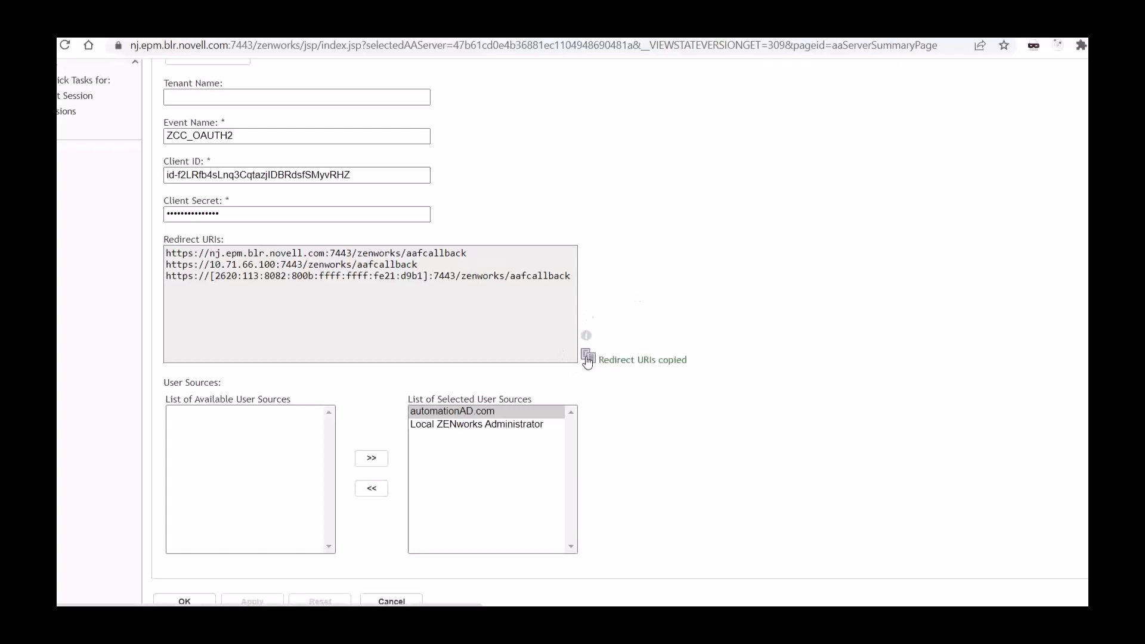
Step: Switch to the NetIQ ZCC_OAUTH2 event and examine where the redirect URIs are entered in its OAuth 2.0 settings
left_click(244, 27)
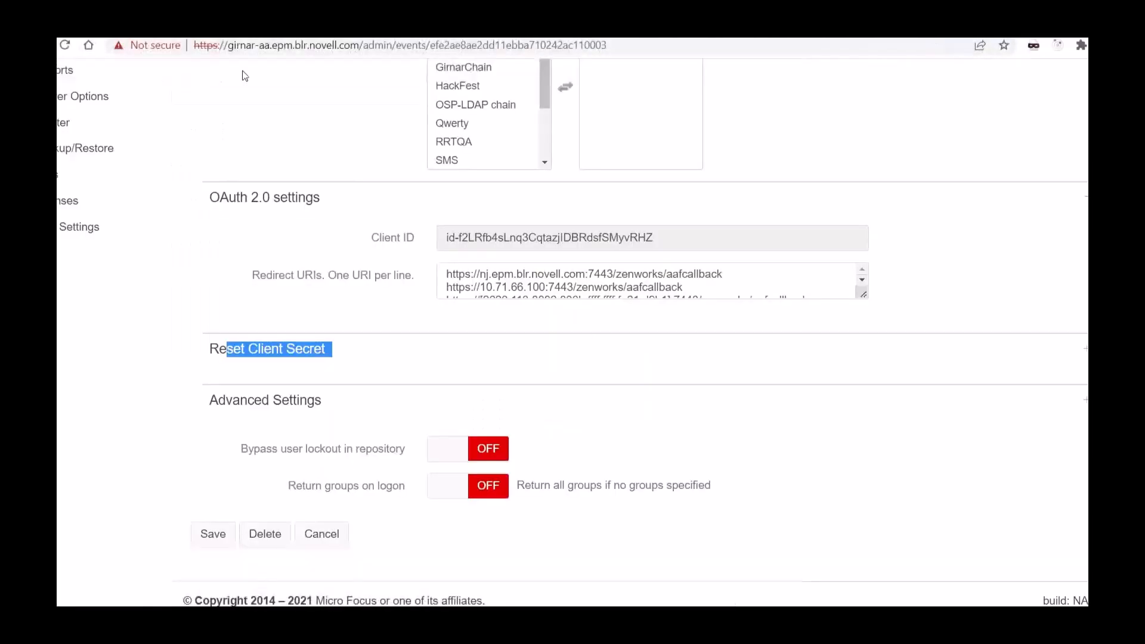
left_click(487, 275)
left_click(487, 276)
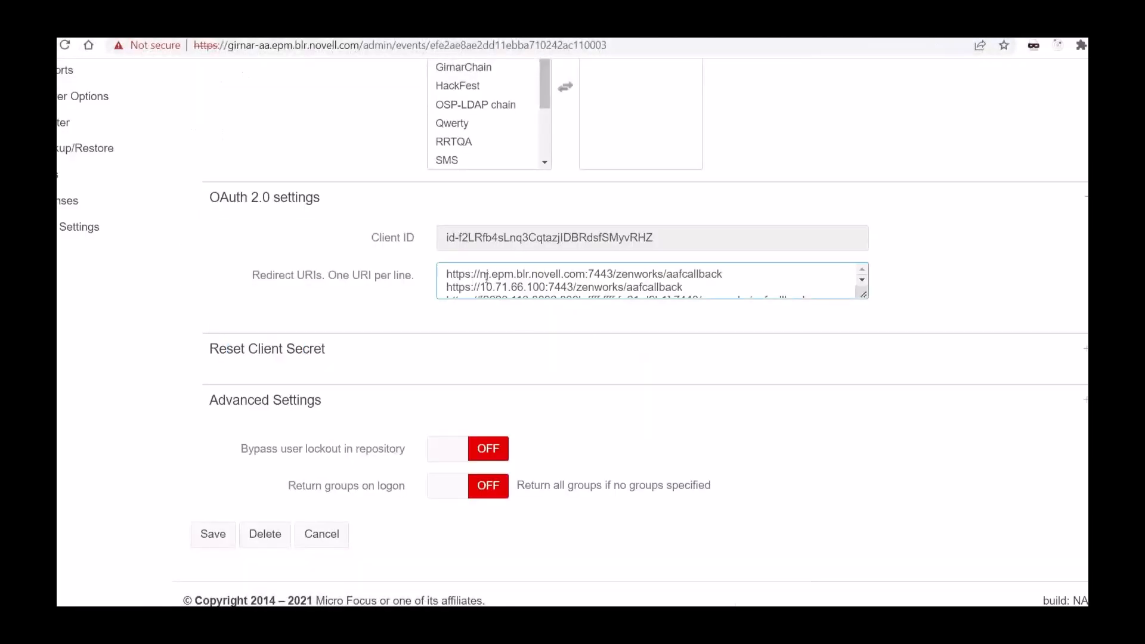
left_click(448, 275)
Step: Return to ZENworks Control Center and examine the selected user sources automationAD.com and Local ZENworks Administrator
left_click(173, 24)
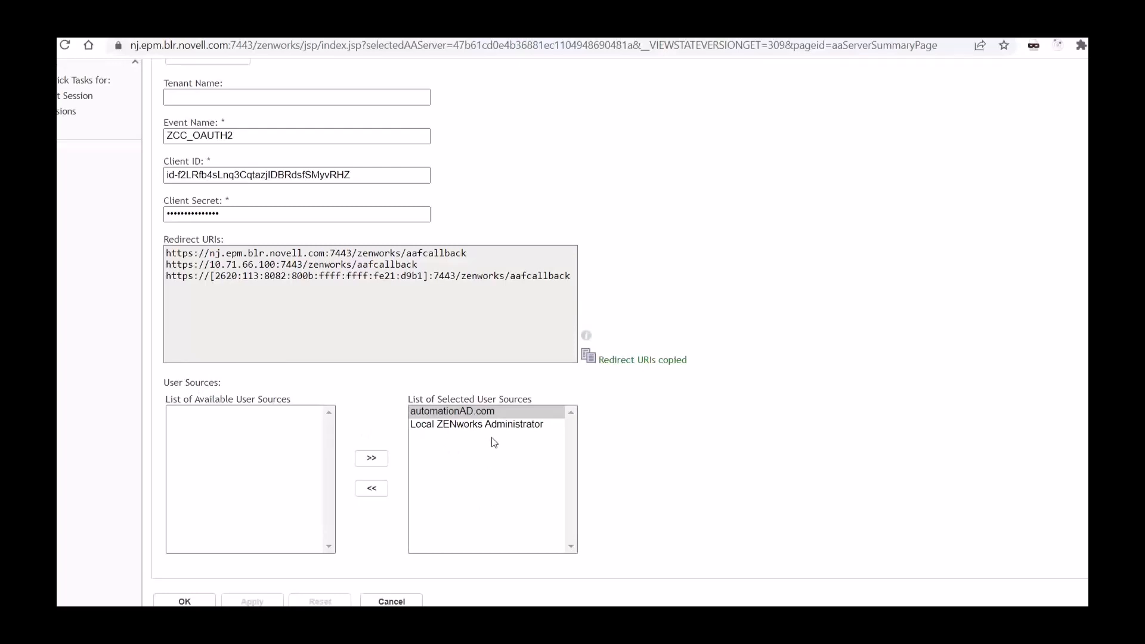
left_click(465, 424)
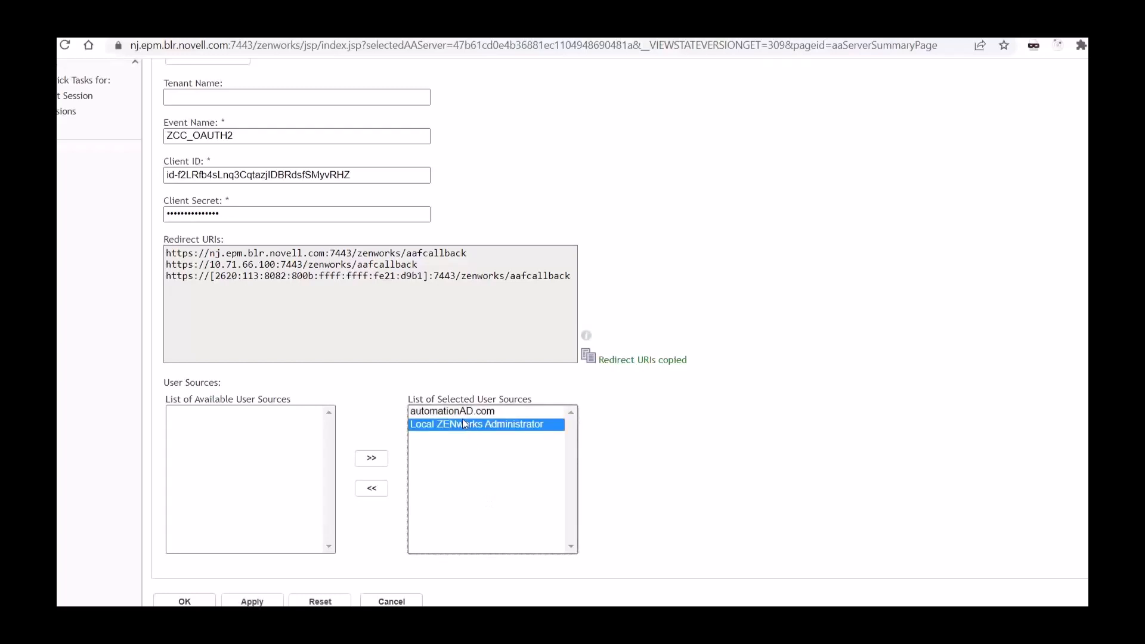
left_click(463, 413)
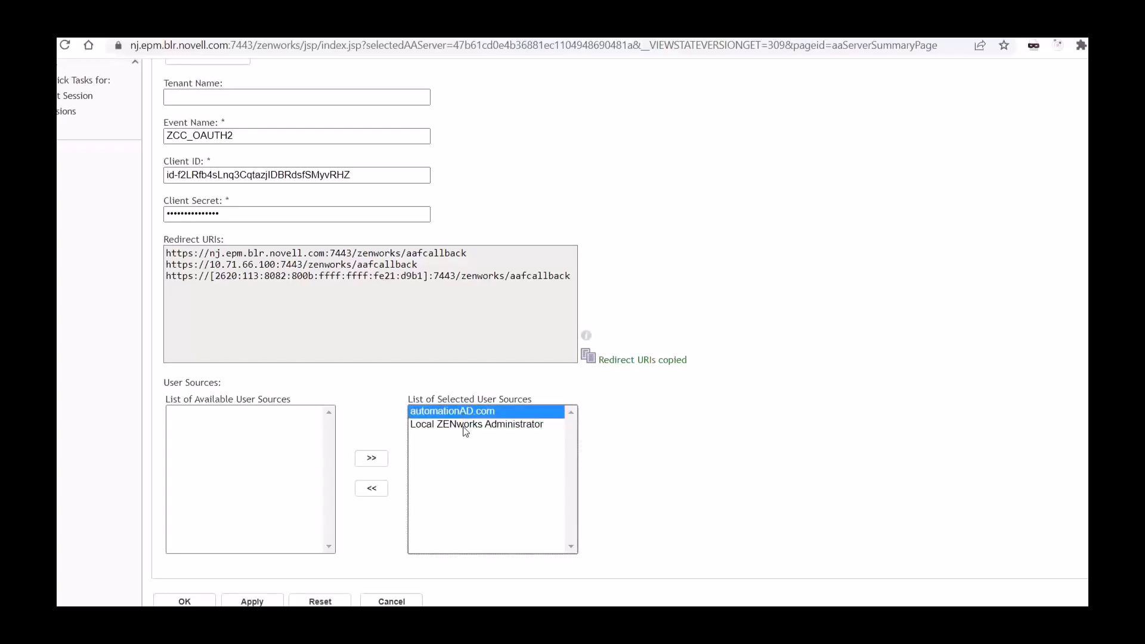
left_click(463, 424)
left_click(465, 415)
left_click(462, 423)
scroll(315, 275, "up", 7)
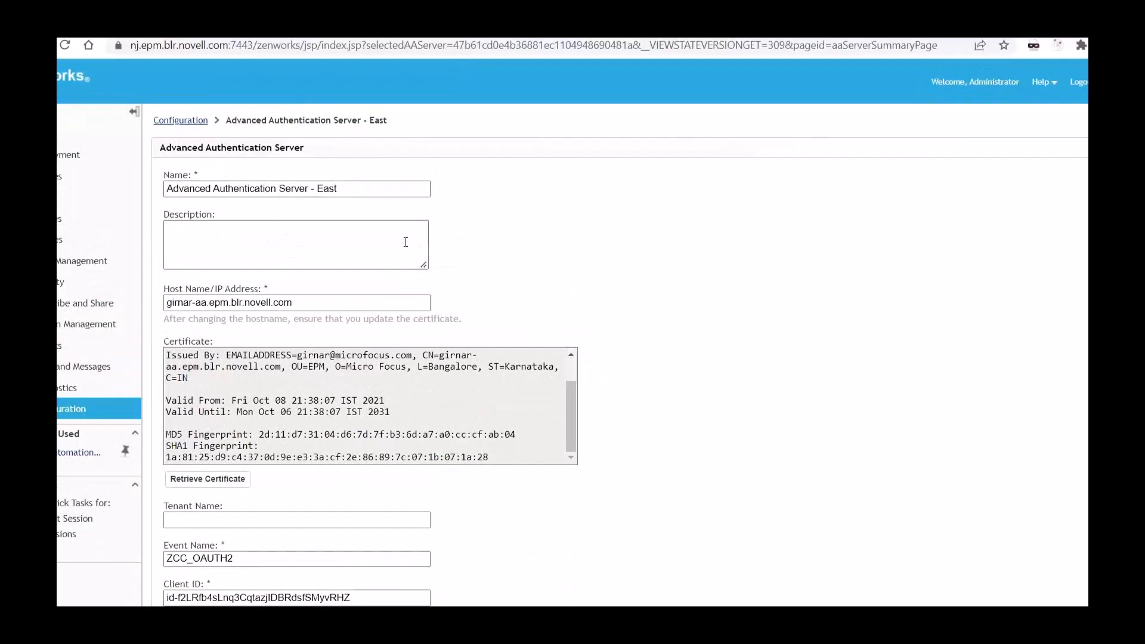
scroll(418, 251, "down", 5)
scroll(423, 255, "down", 2)
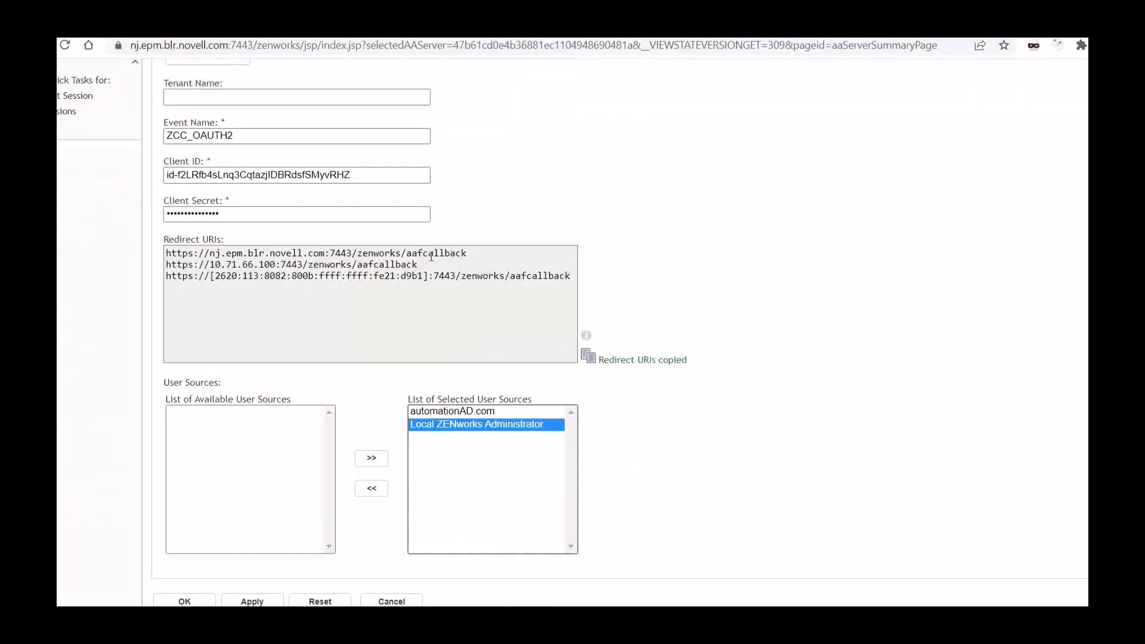
Step: Apply the Advanced Authentication server's settings with automationAD.com highlighted among the selected user sources, and close them
left_click(471, 413)
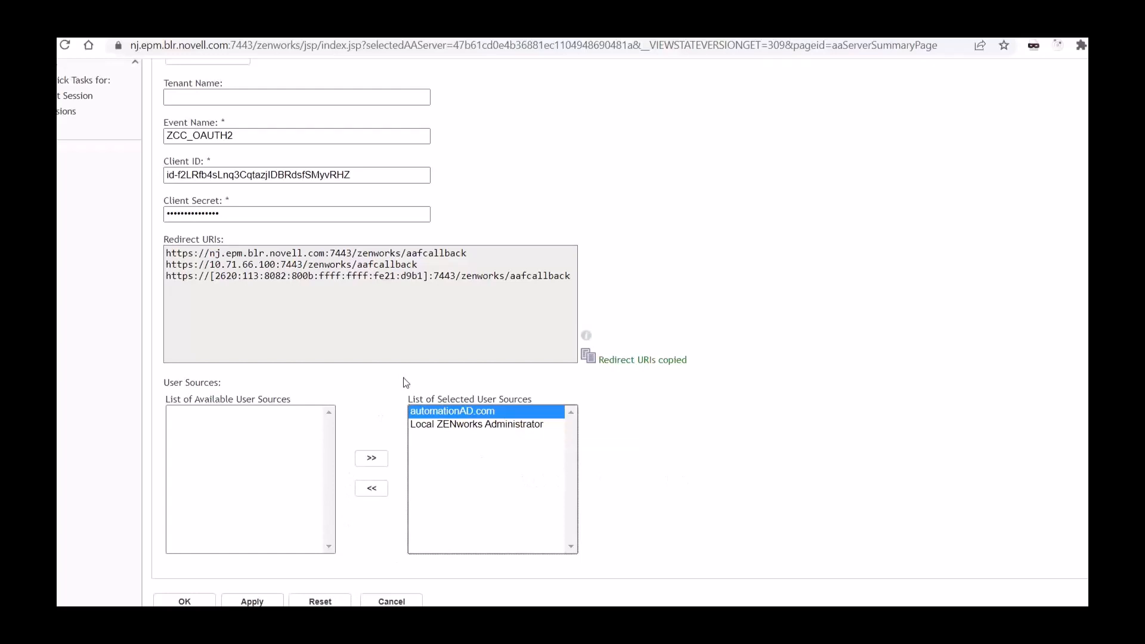
left_click(237, 603)
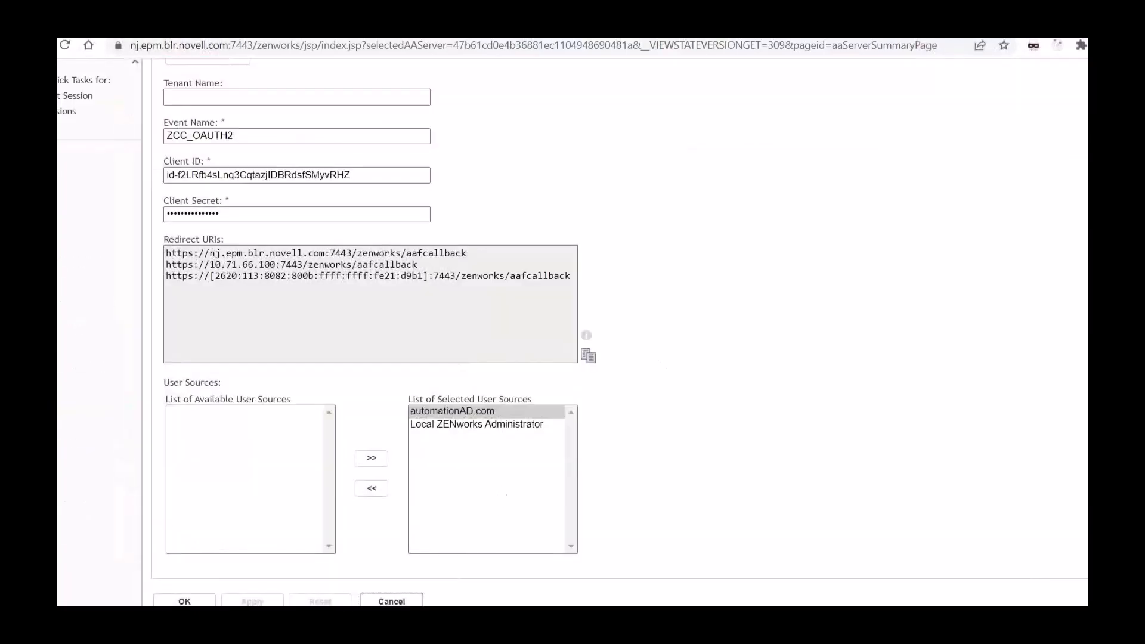
left_click(184, 602)
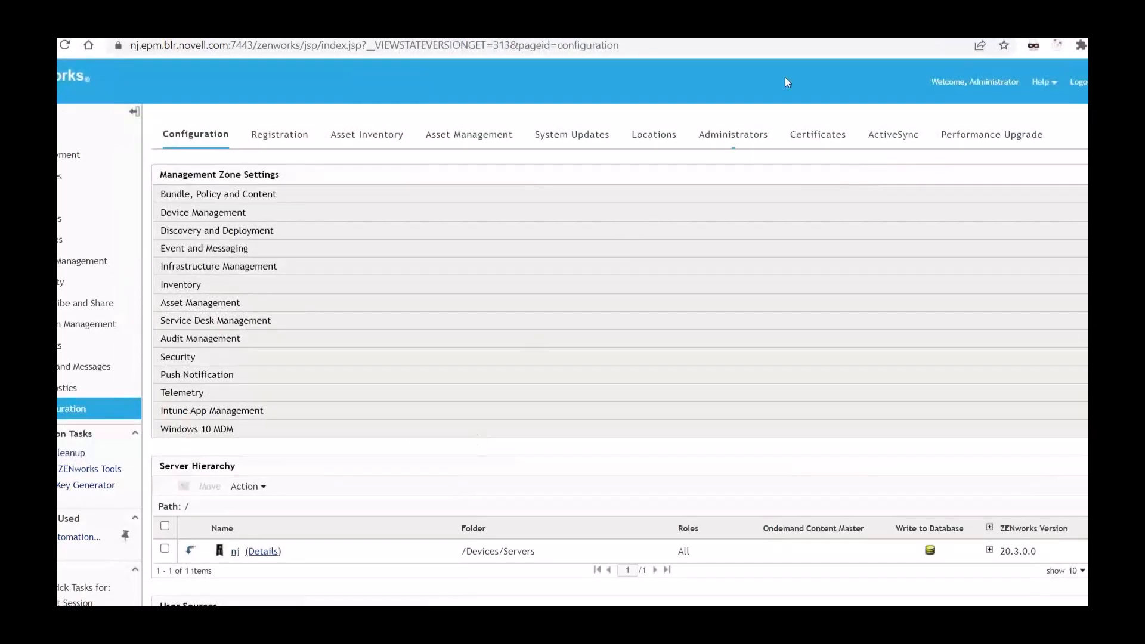
Step: Examine the Multi-Factor Authentication choices offered when adding a new administrator, and leave without creating one
left_click(736, 145)
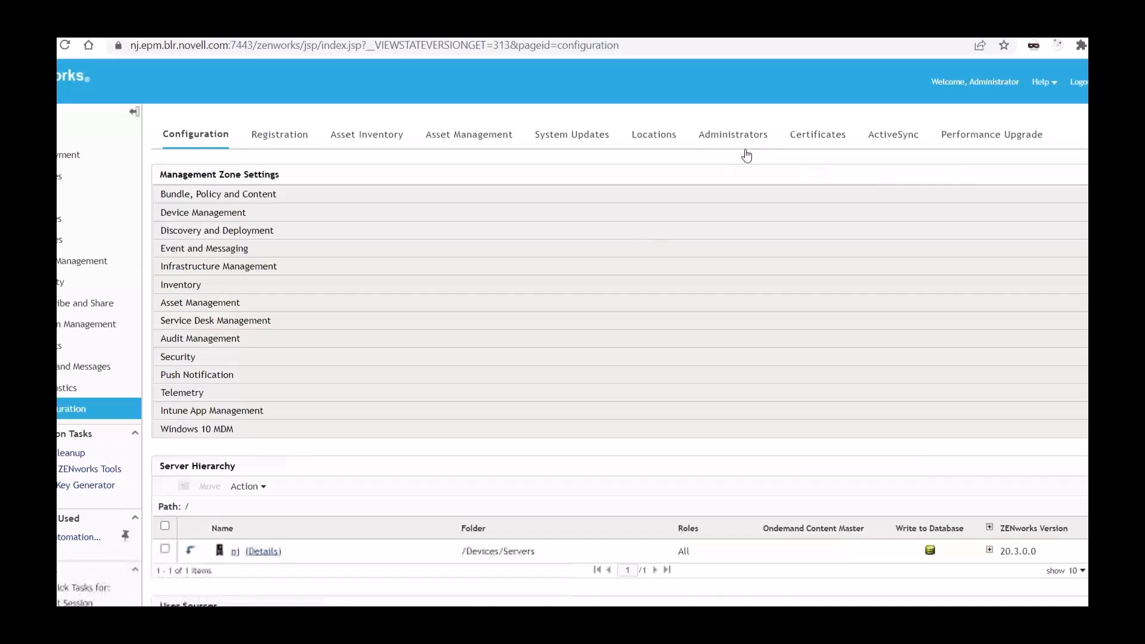
left_click(741, 139)
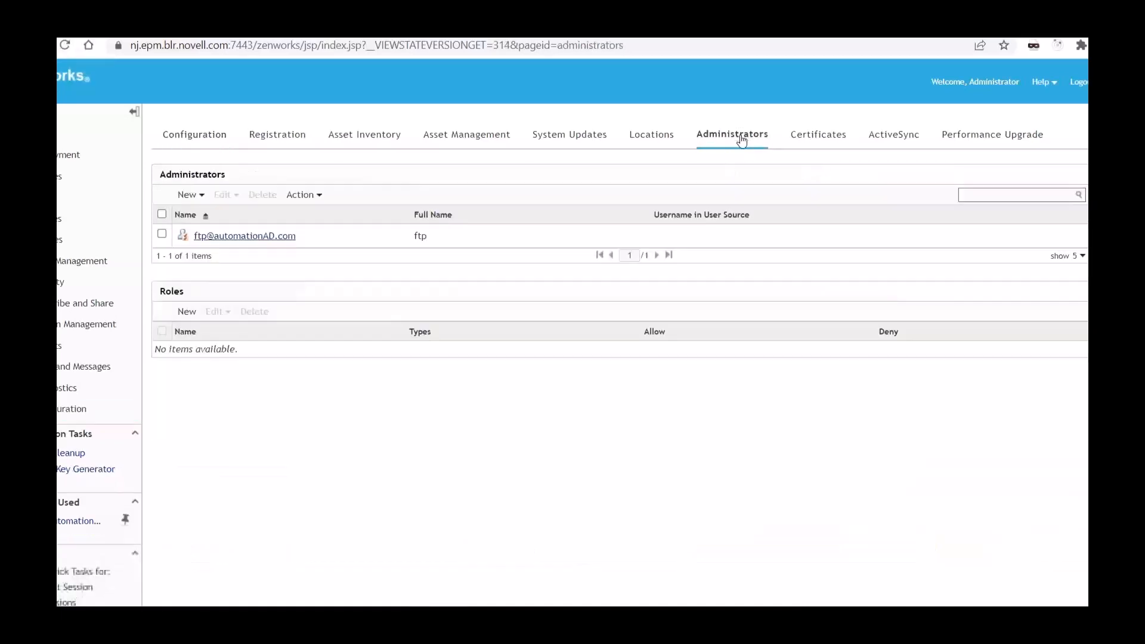
left_click(190, 195)
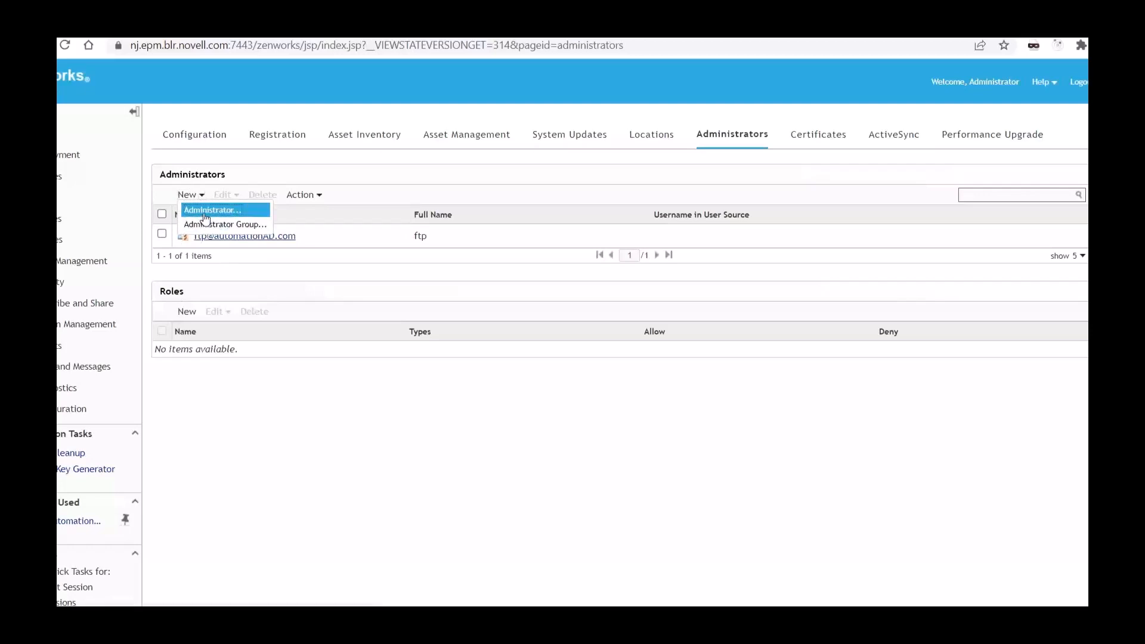
left_click(206, 211)
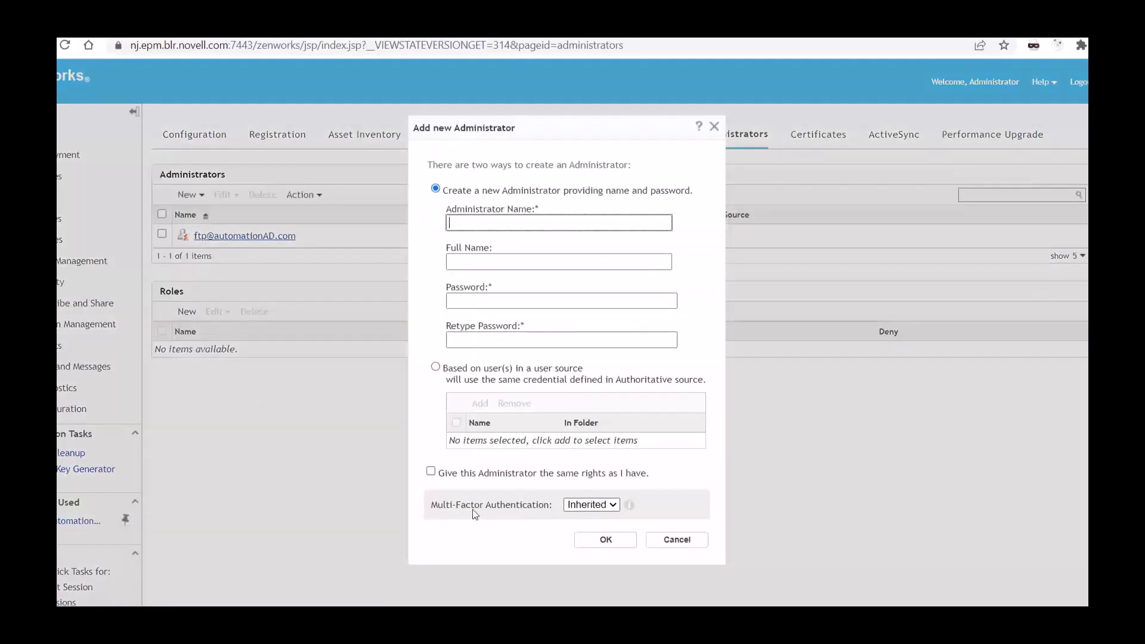
left_click_drag(437, 507, 553, 505)
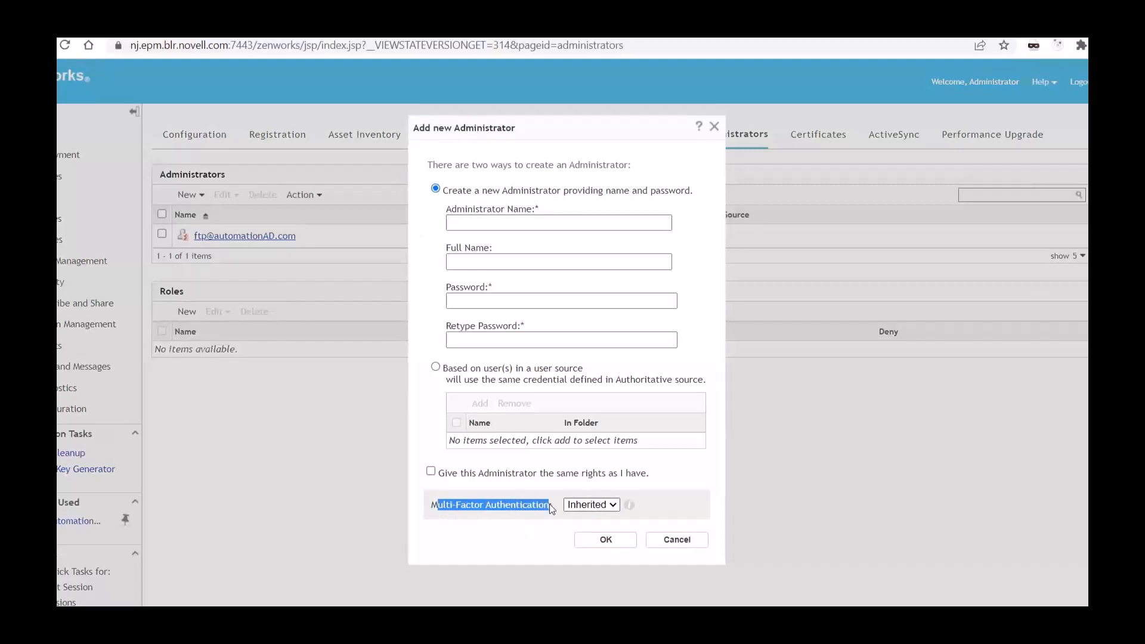
left_click(481, 509)
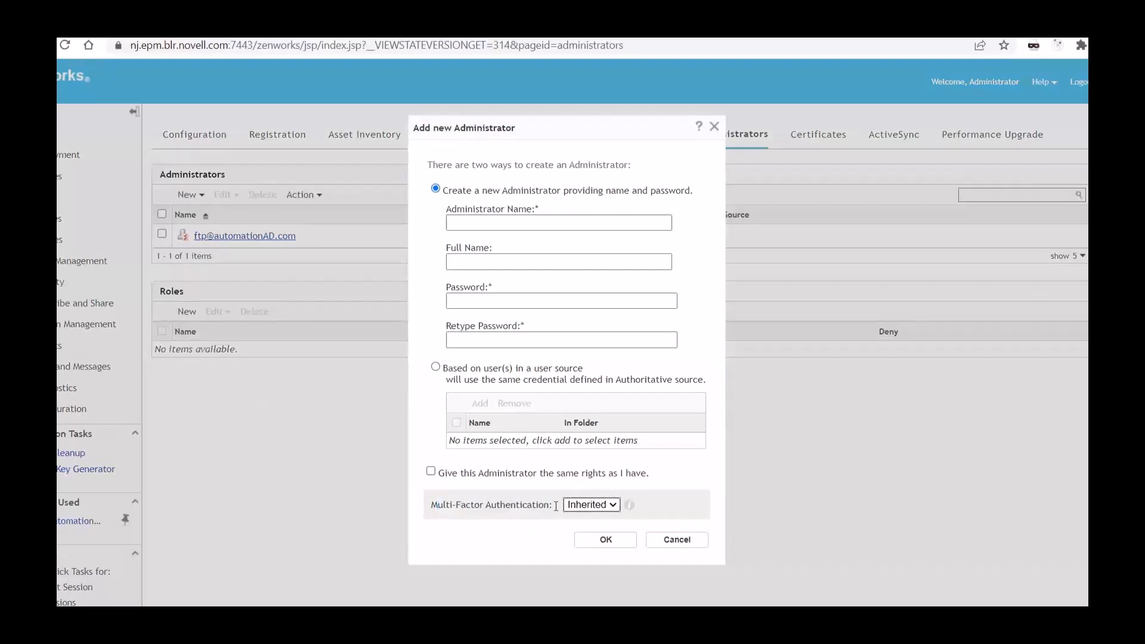
left_click(578, 509)
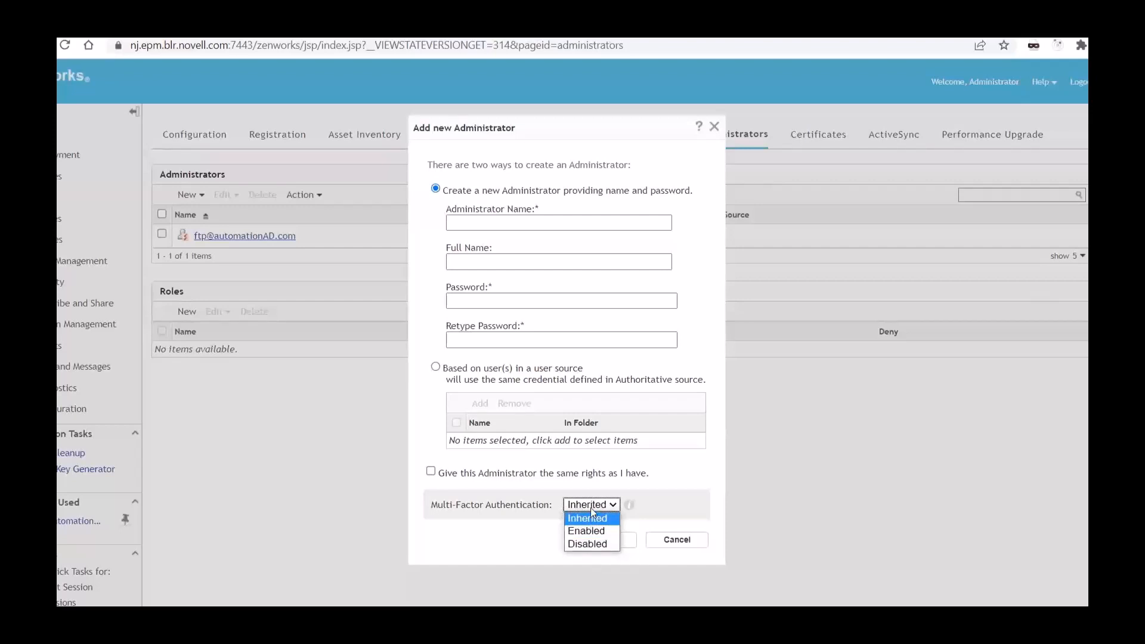
left_click(521, 491)
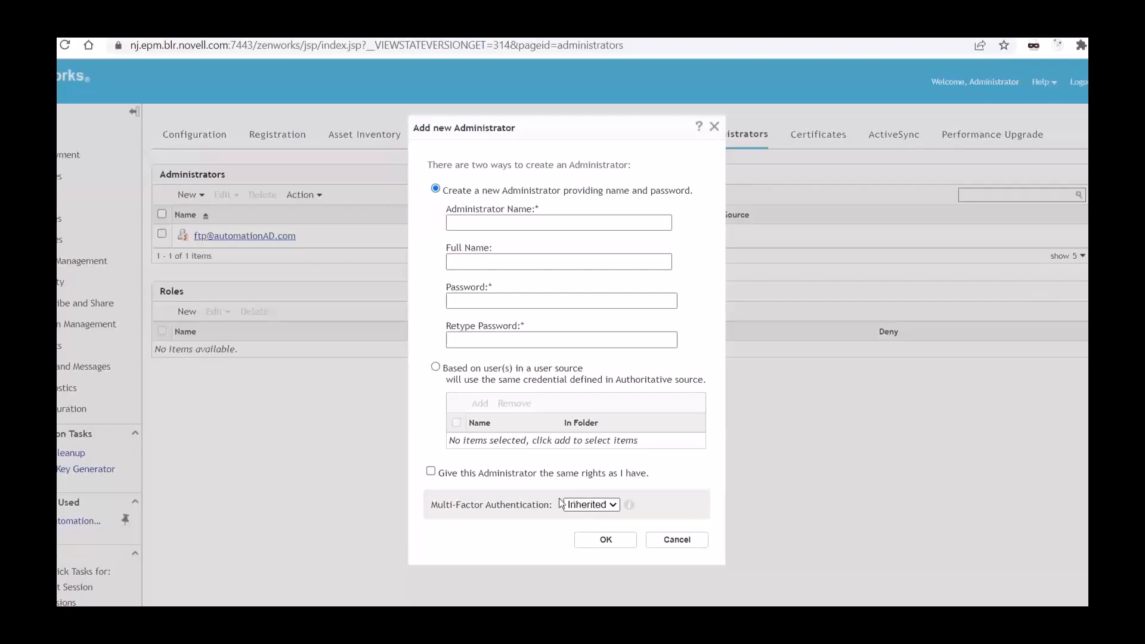
left_click(677, 540)
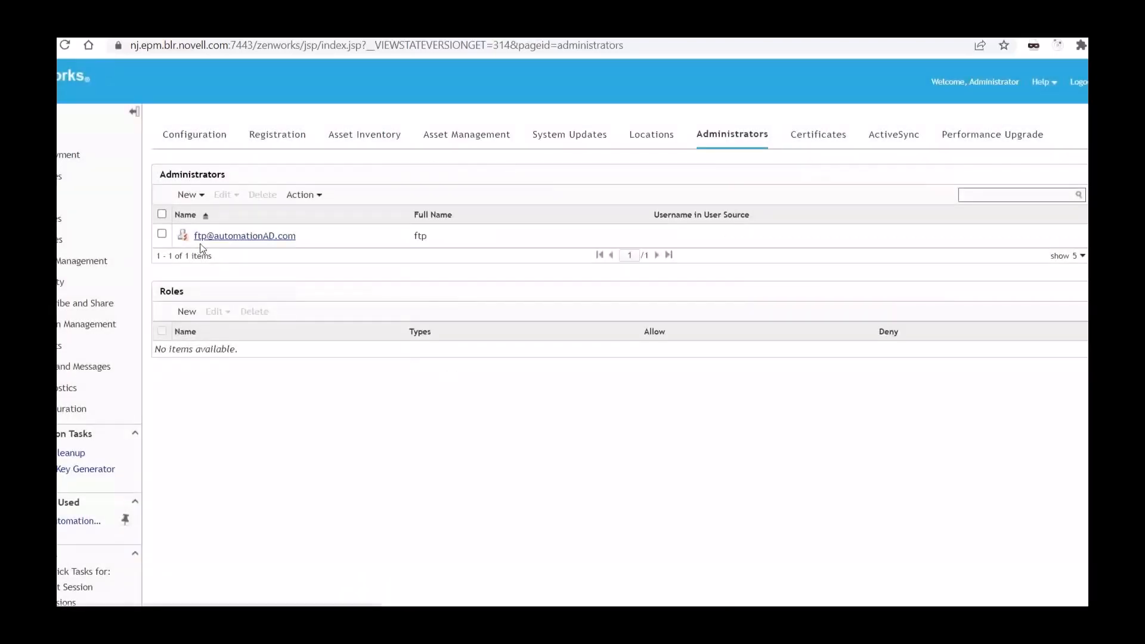
Step: Examine the Multi-Factor Authentication choices offered when adding a new administrator group, and leave without creating one
left_click(199, 198)
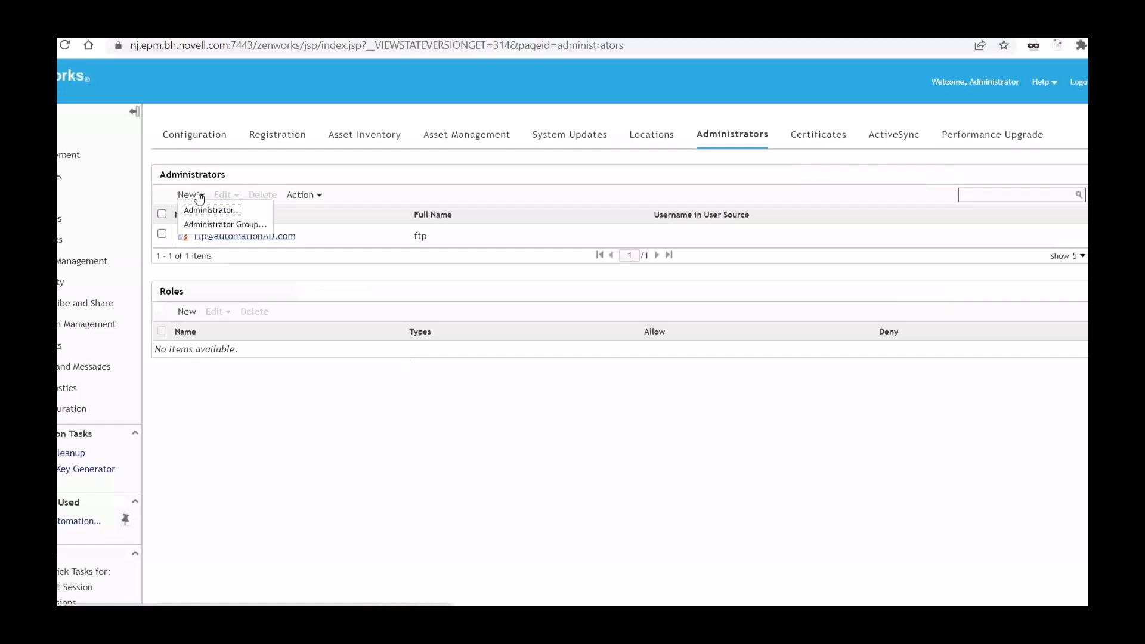
left_click(203, 225)
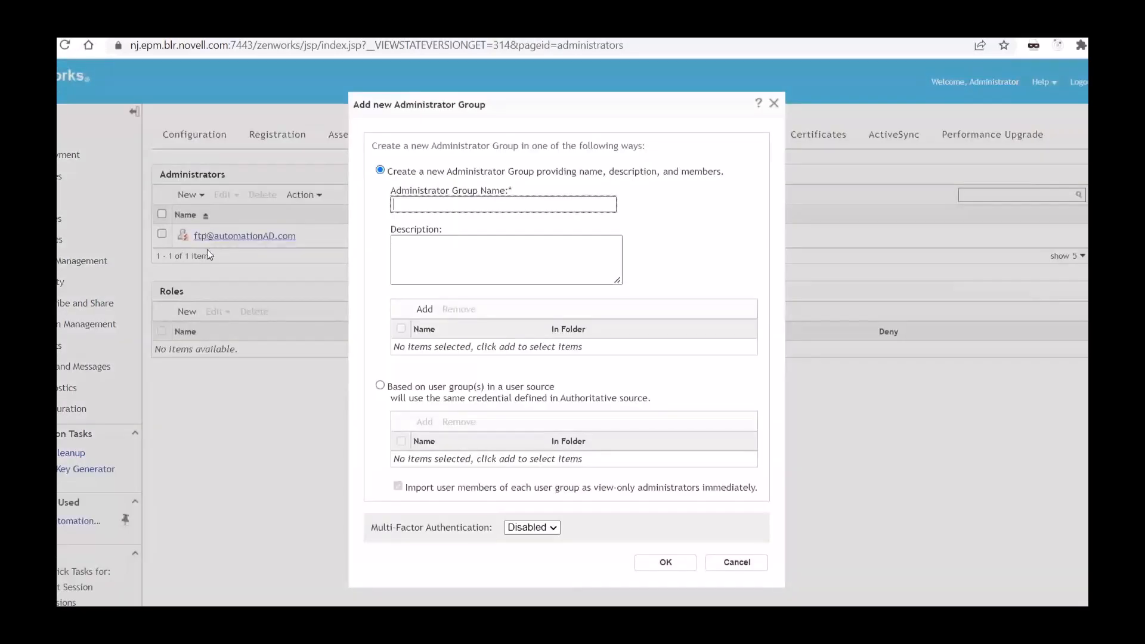
left_click_drag(428, 529, 407, 530)
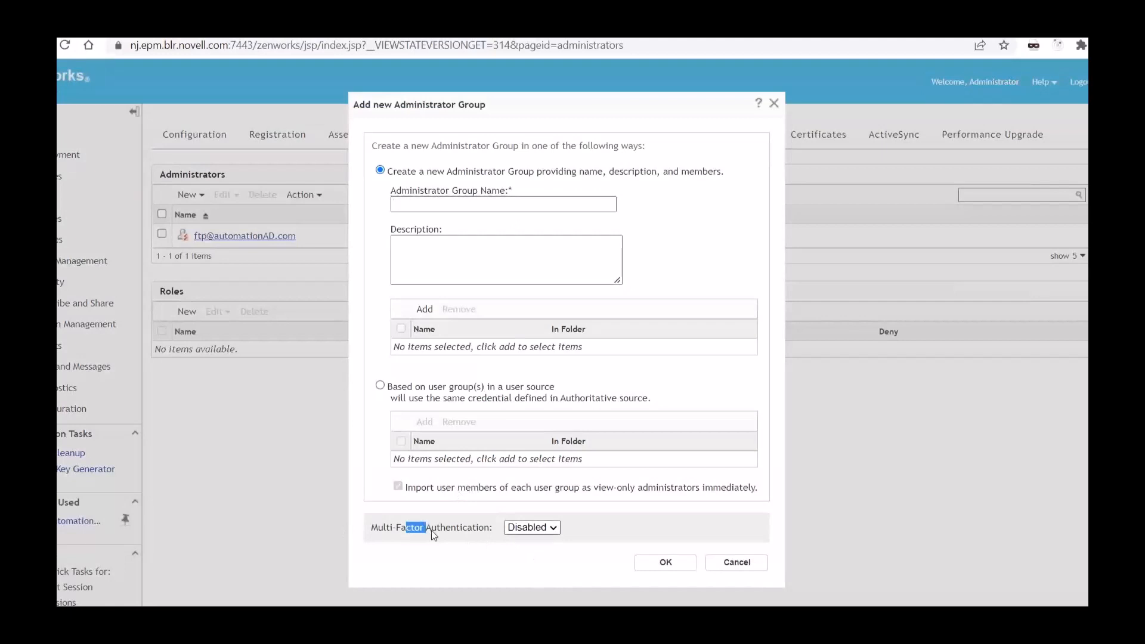
left_click(531, 528)
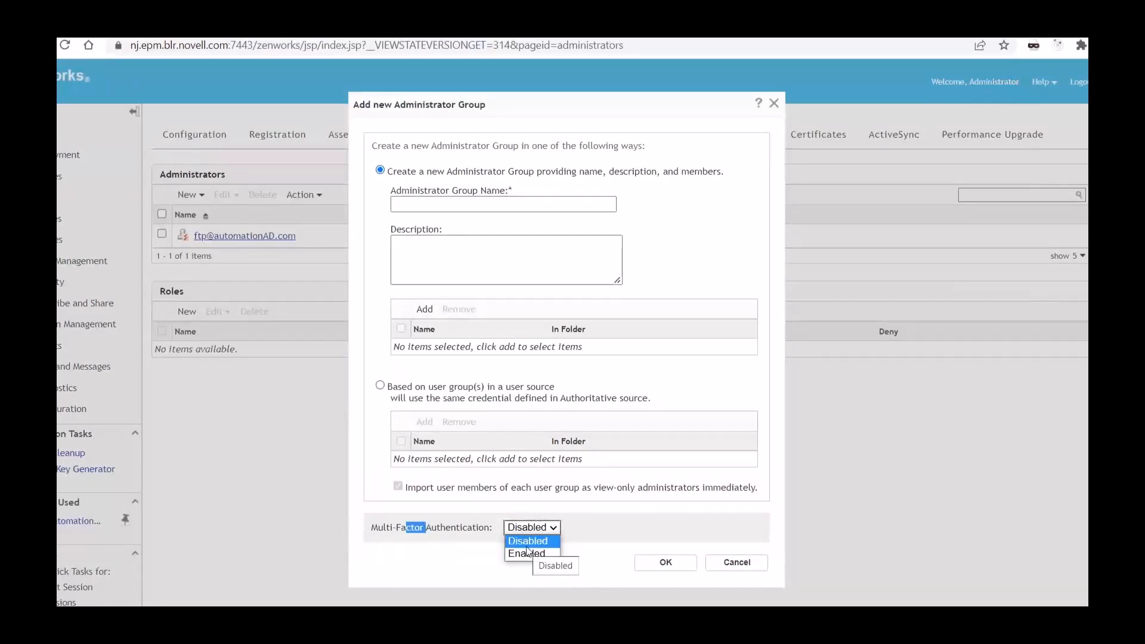
left_click(586, 514)
left_click(547, 529)
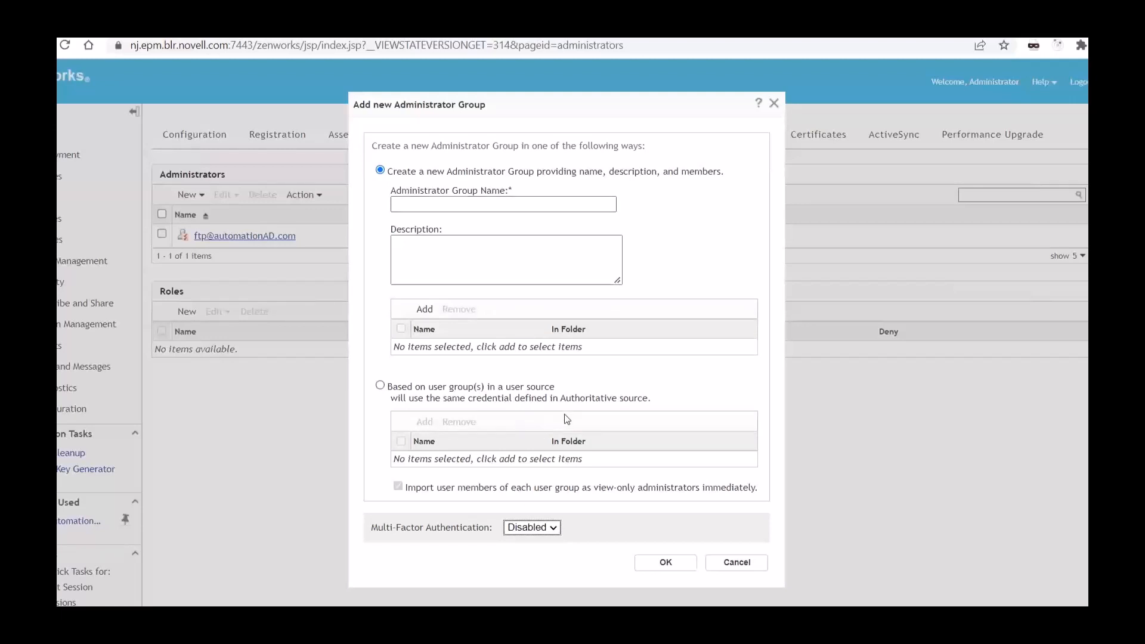
left_click(729, 567)
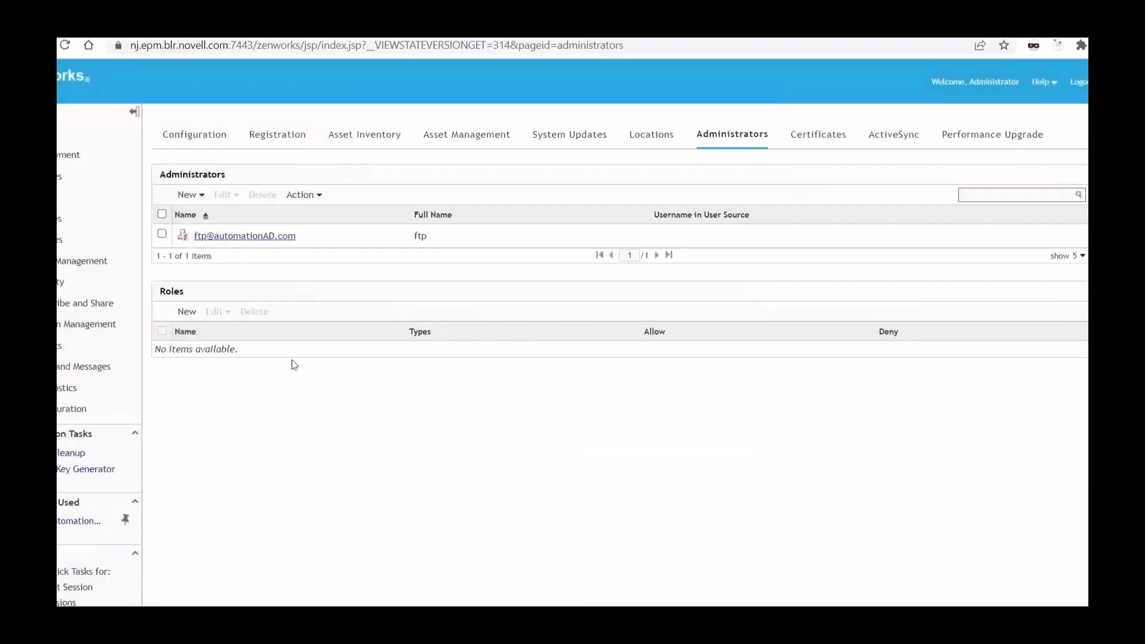
Step: Open the existing administrator's summary and examine the Multi-Factor Authentication status
left_click(235, 241)
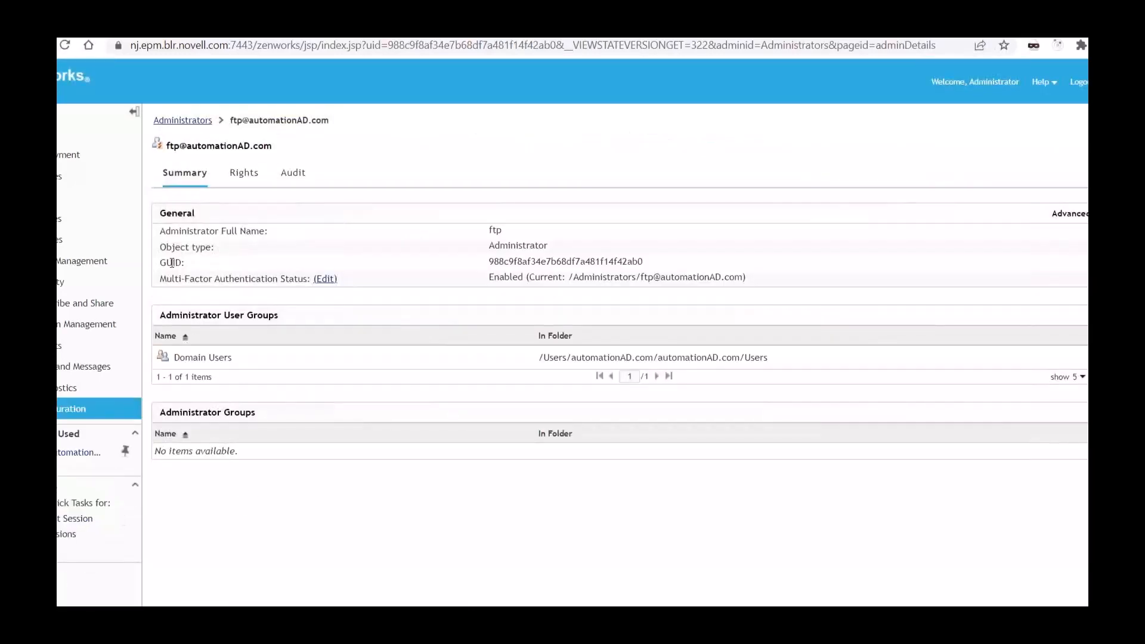
left_click_drag(161, 280, 307, 276)
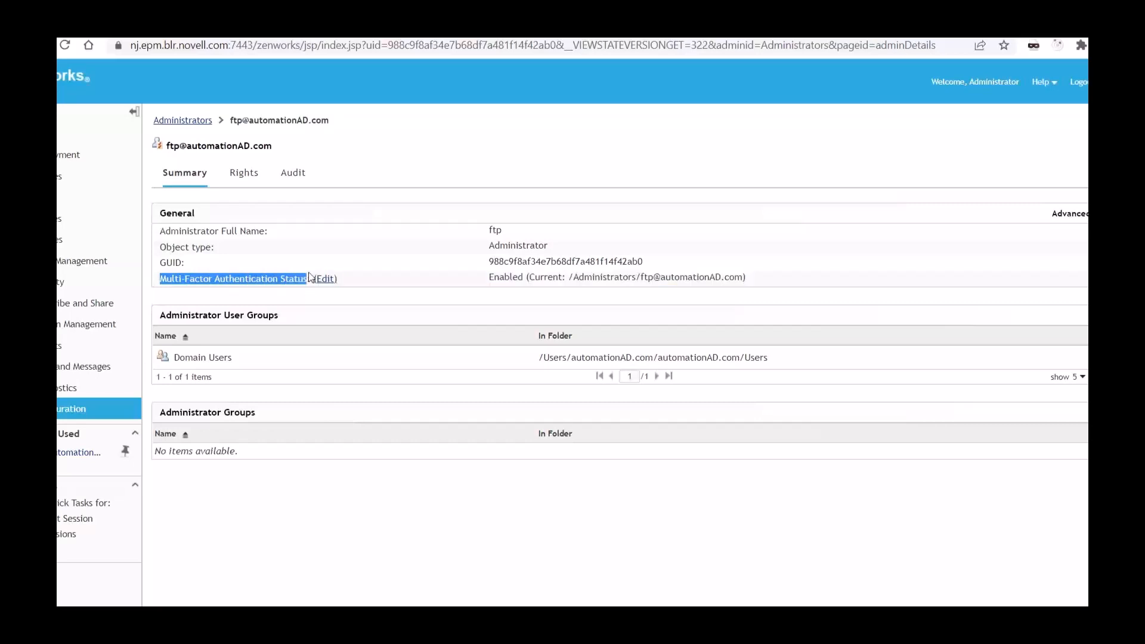
left_click(414, 263)
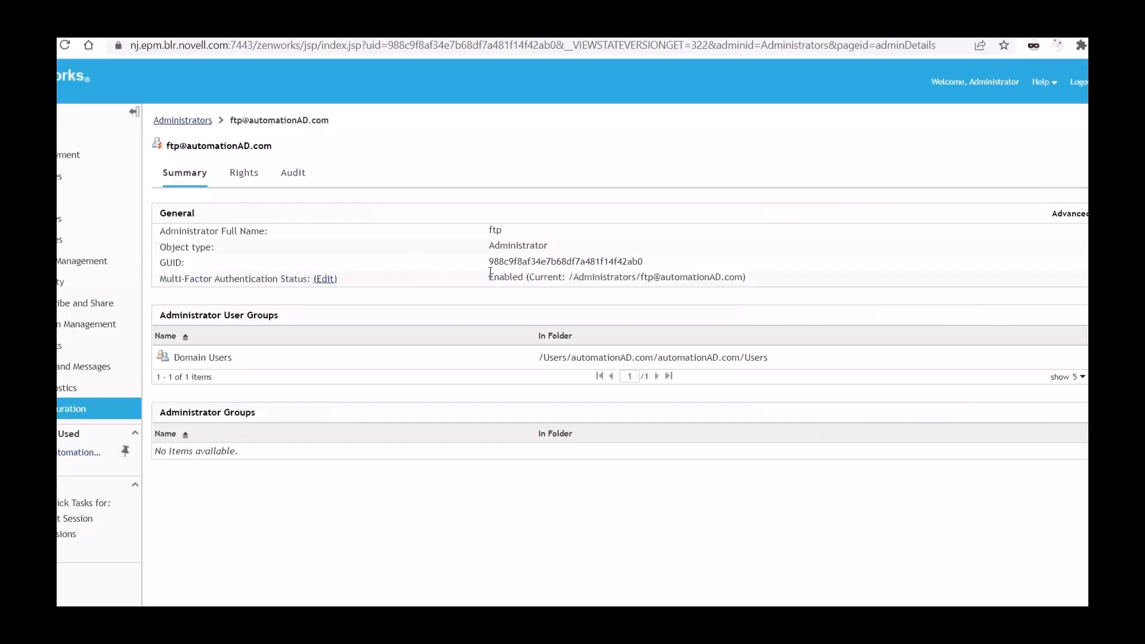
Step: Examine the administrator's Multi-Factor Authentication status and the states offered for changing it, and close the edit dialog
left_click_drag(490, 272, 750, 281)
left_click(705, 290)
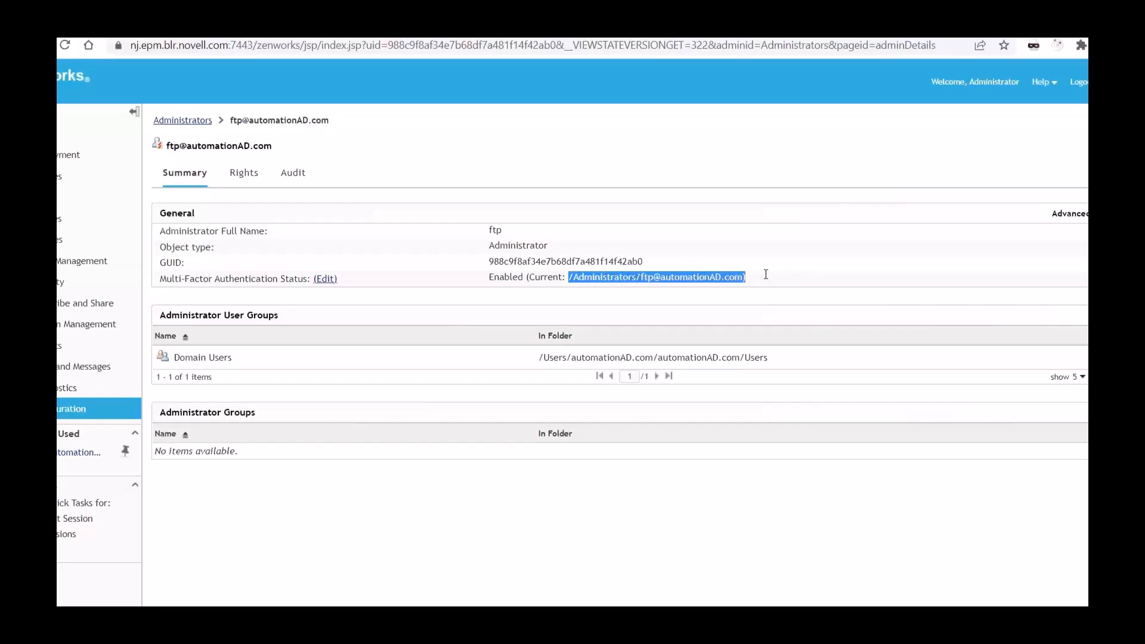
left_click(409, 303)
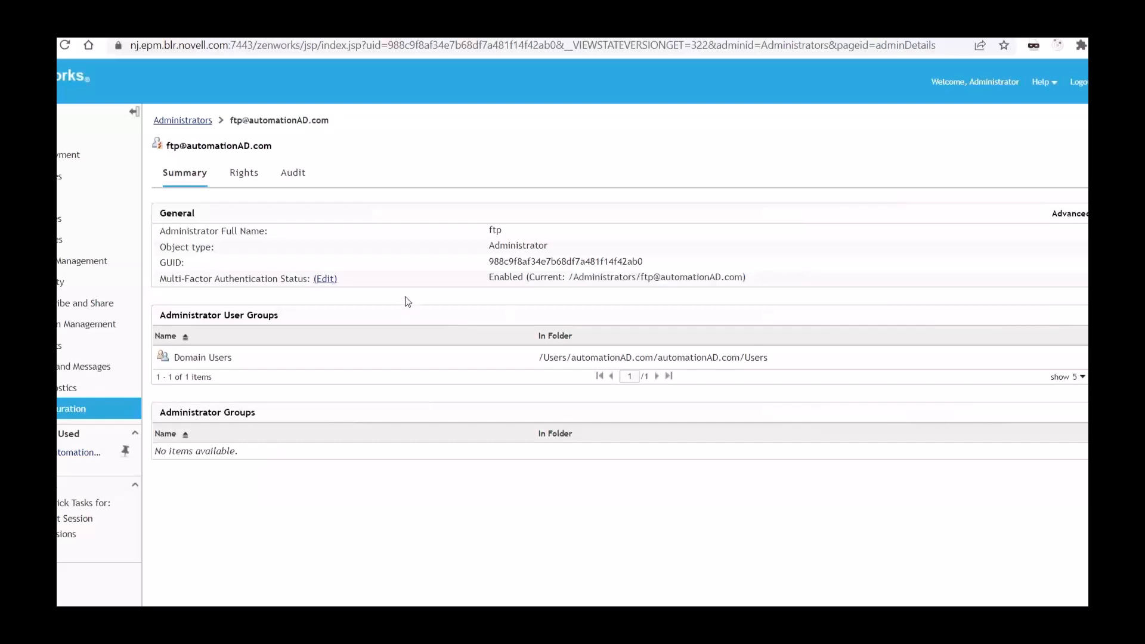
left_click(325, 279)
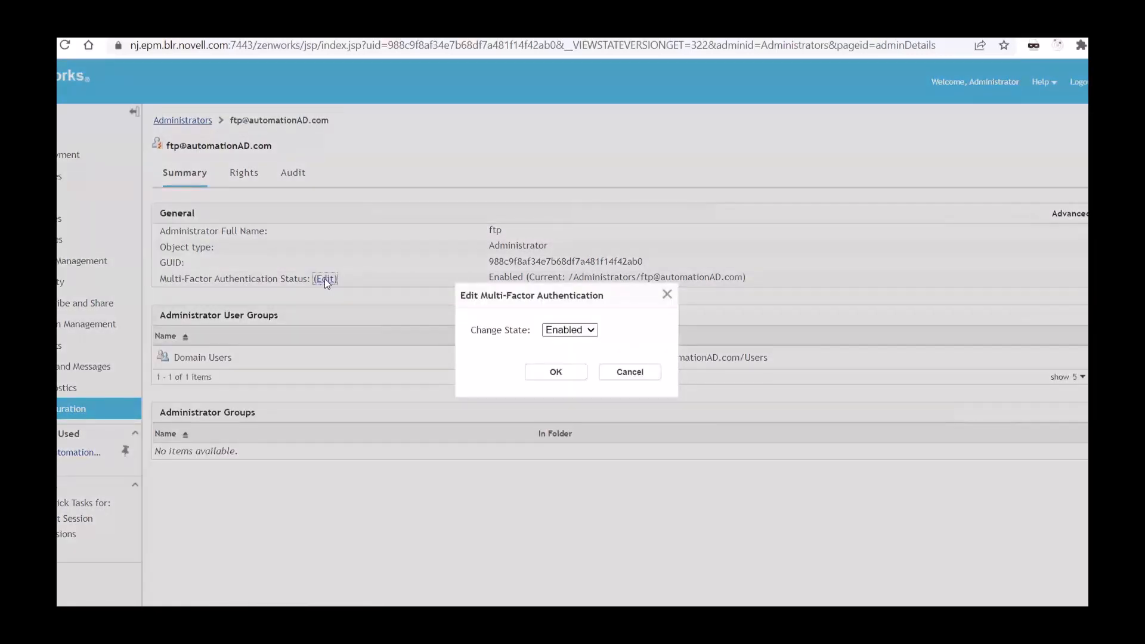
left_click(552, 330)
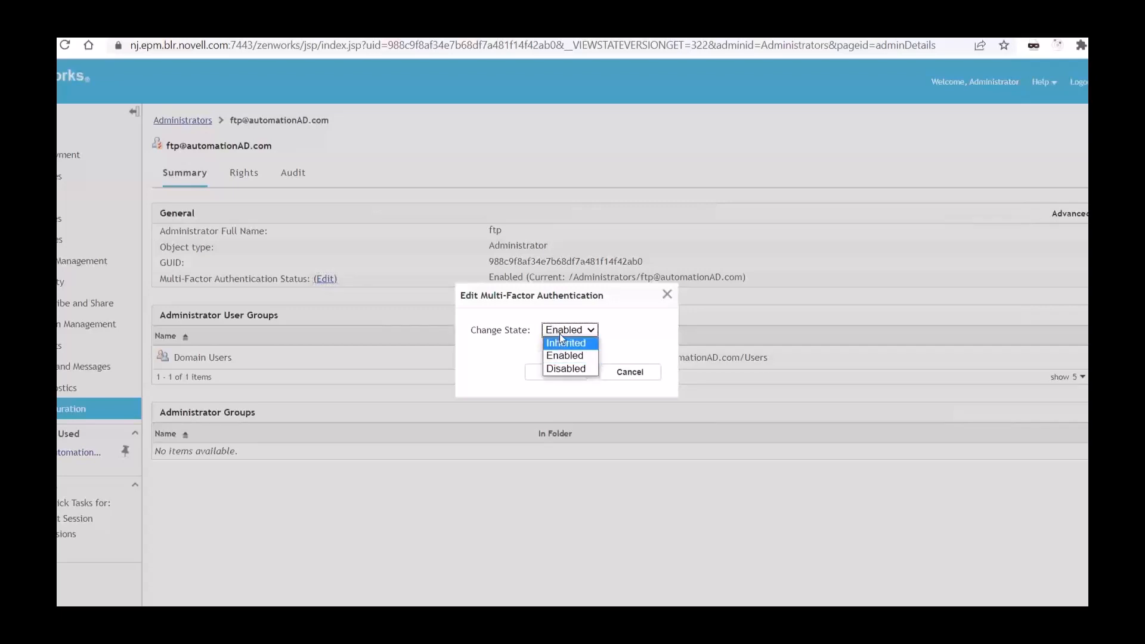
left_click(559, 333)
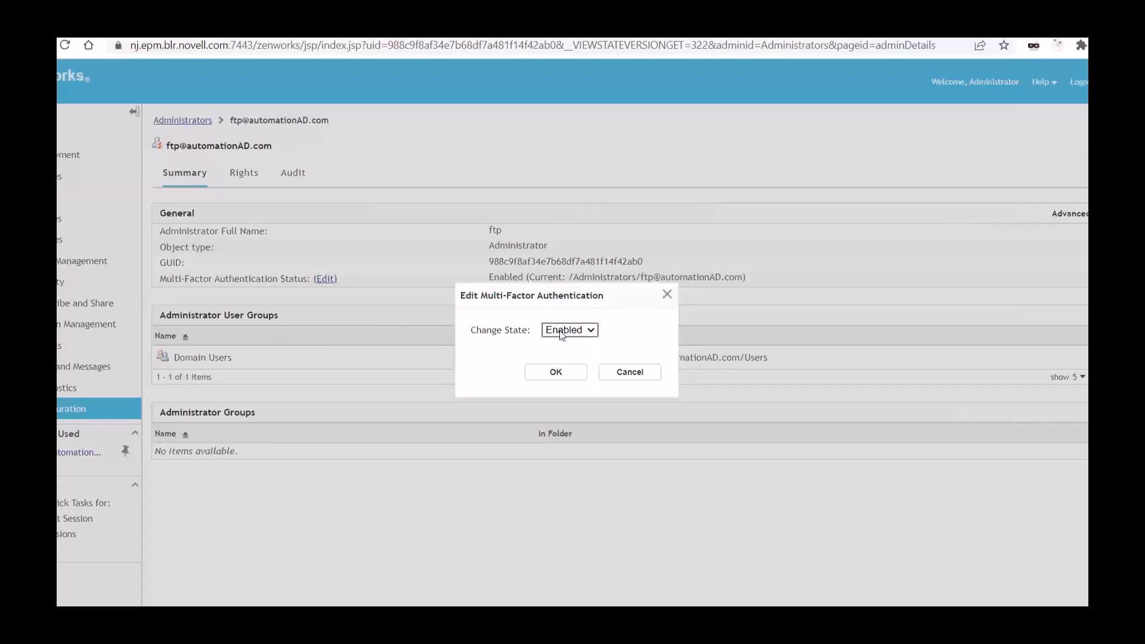
left_click(561, 333)
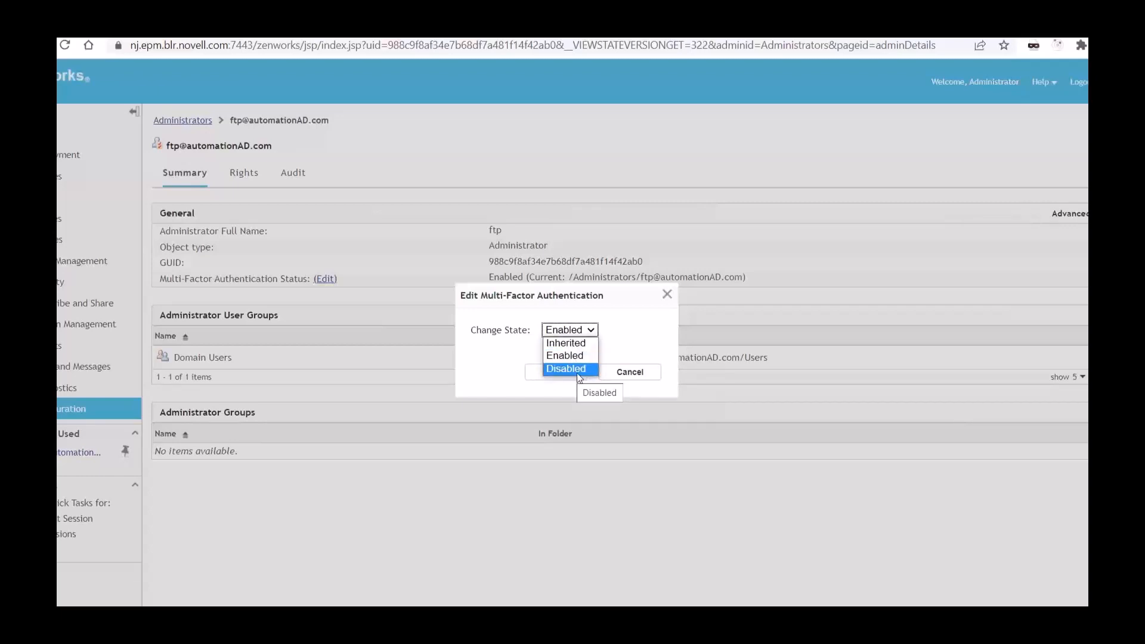
left_click(639, 352)
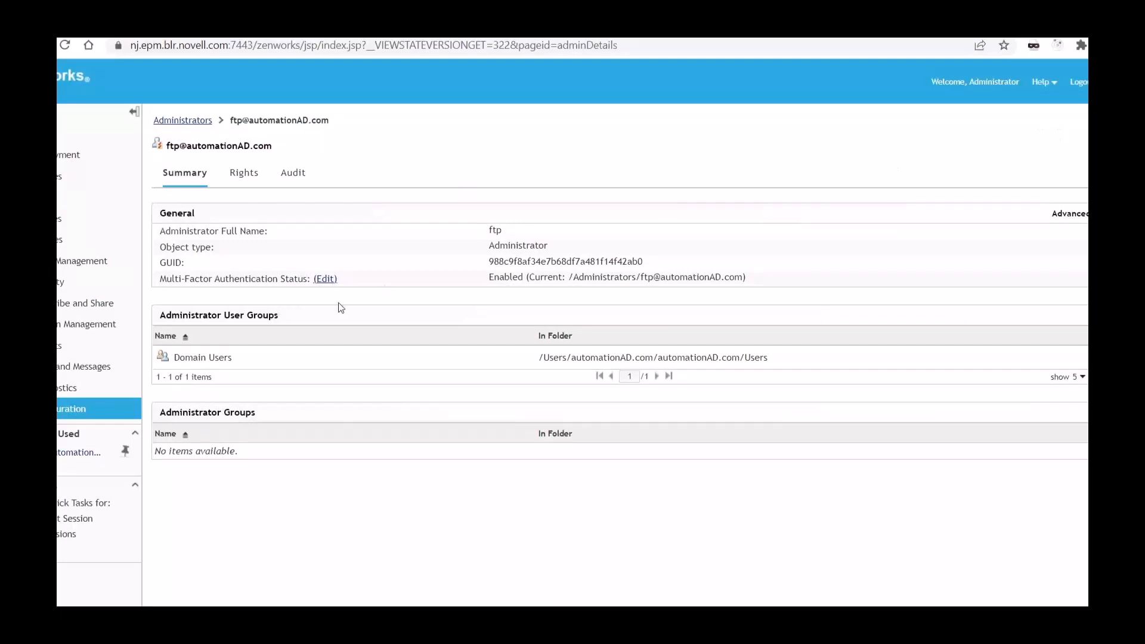
Step: Log out of the current session and log in to ZENworks as ftp with the account password
left_click(1083, 84)
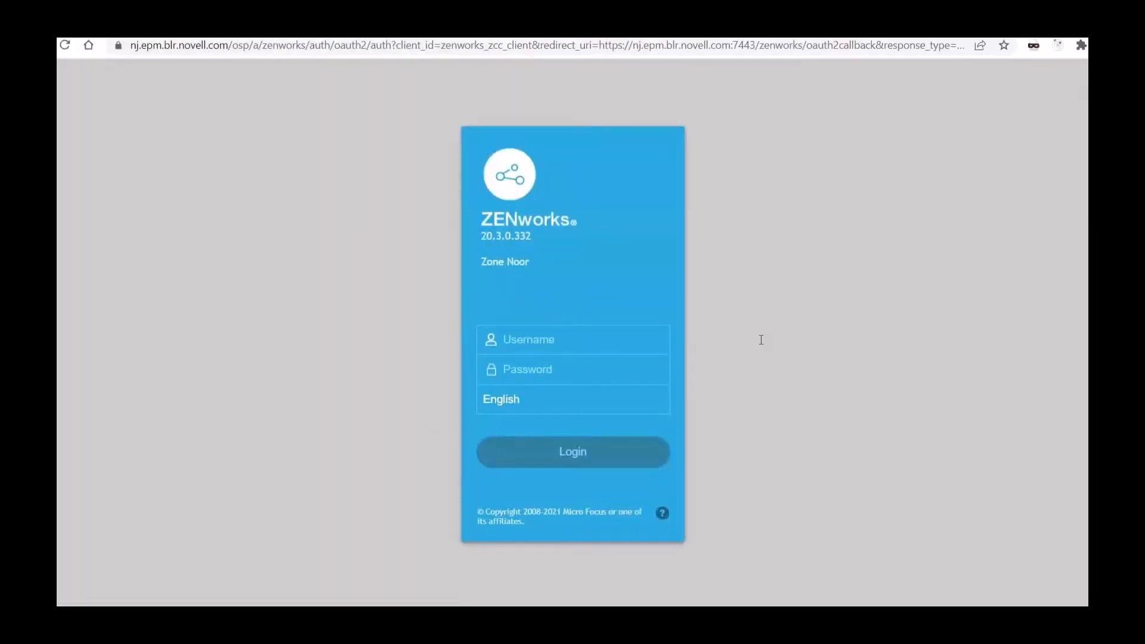
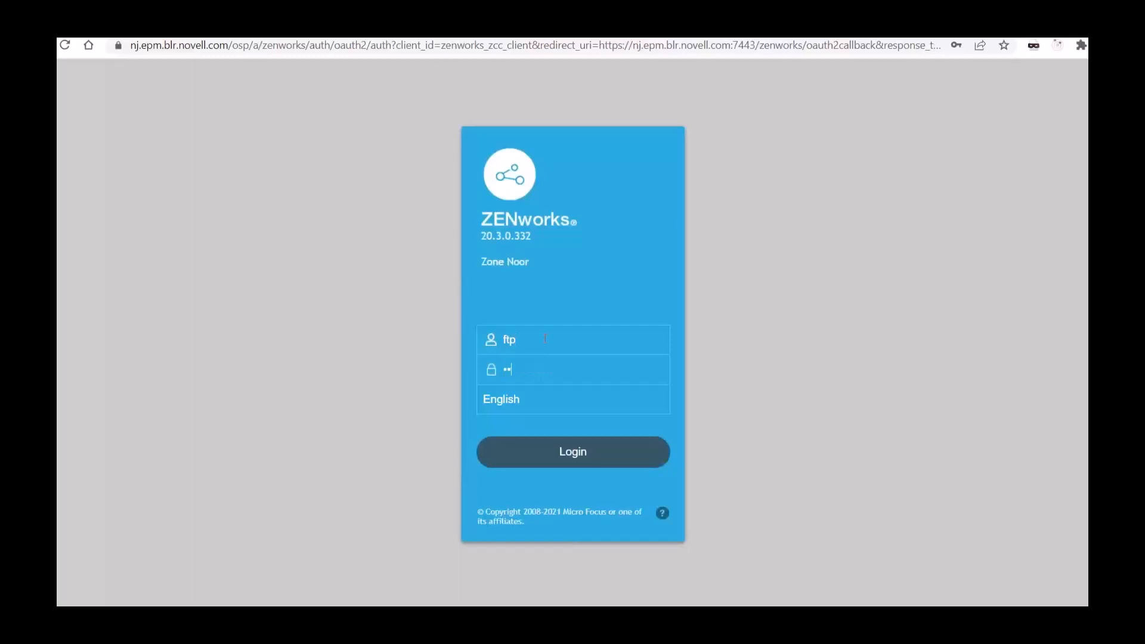
left_click(575, 462)
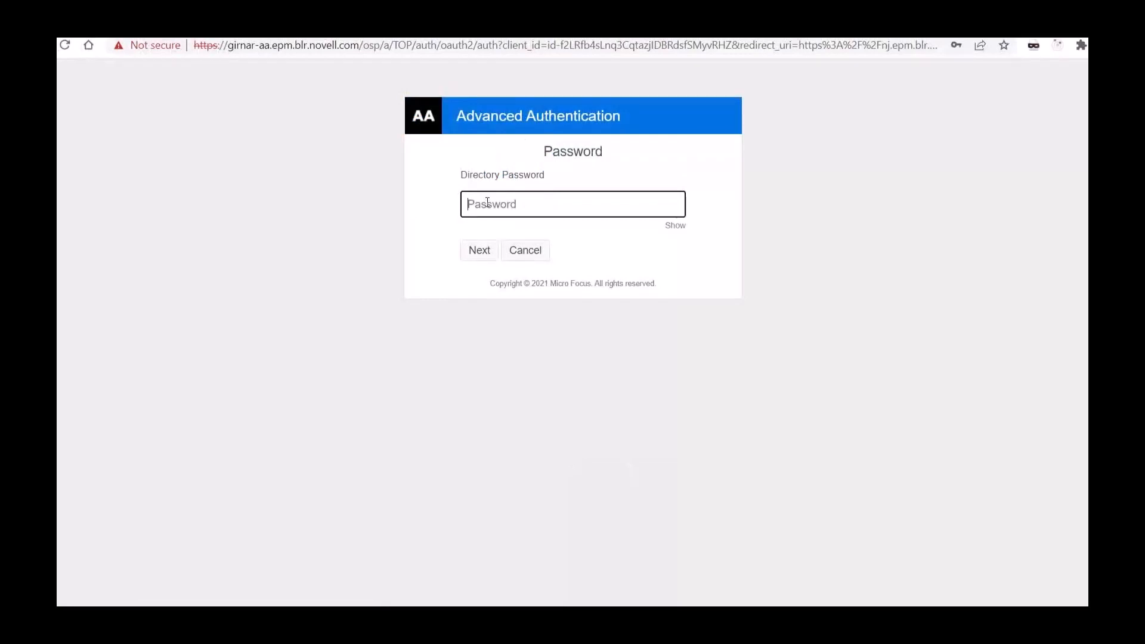
Step: Try to pass the Advanced Authentication check by submitting a directory password
left_click(454, 113)
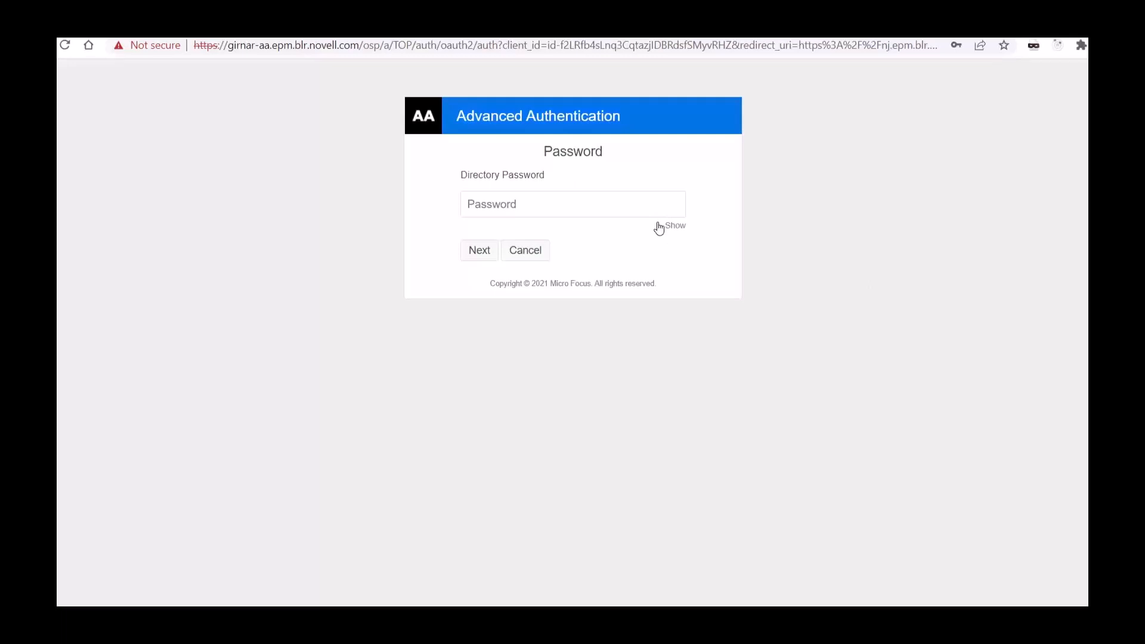
left_click(529, 213)
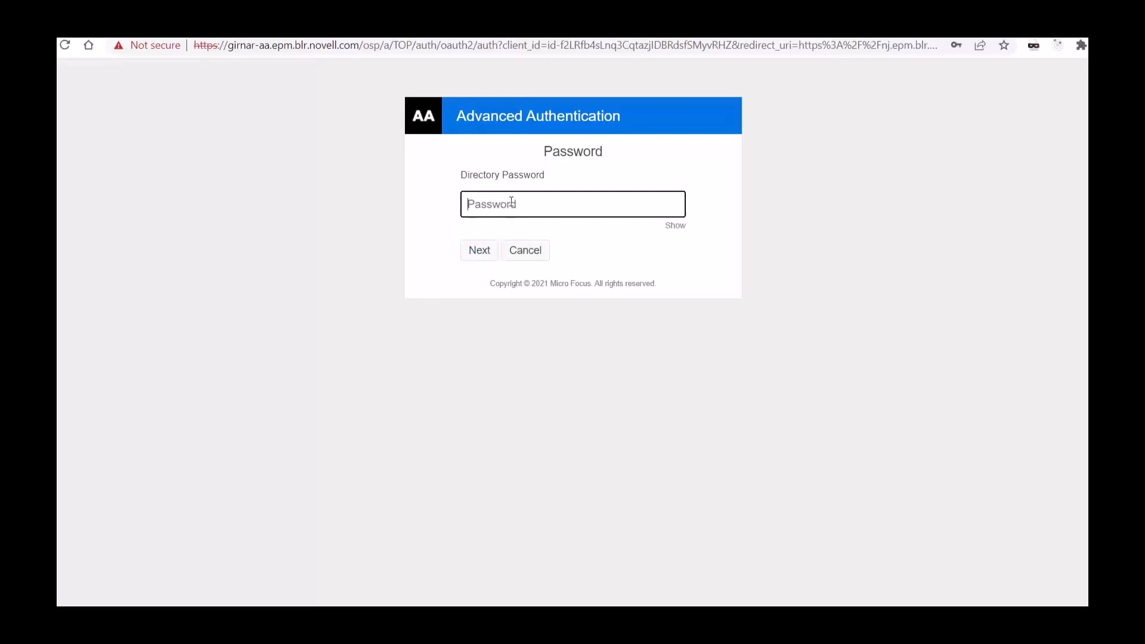
type("••••••")
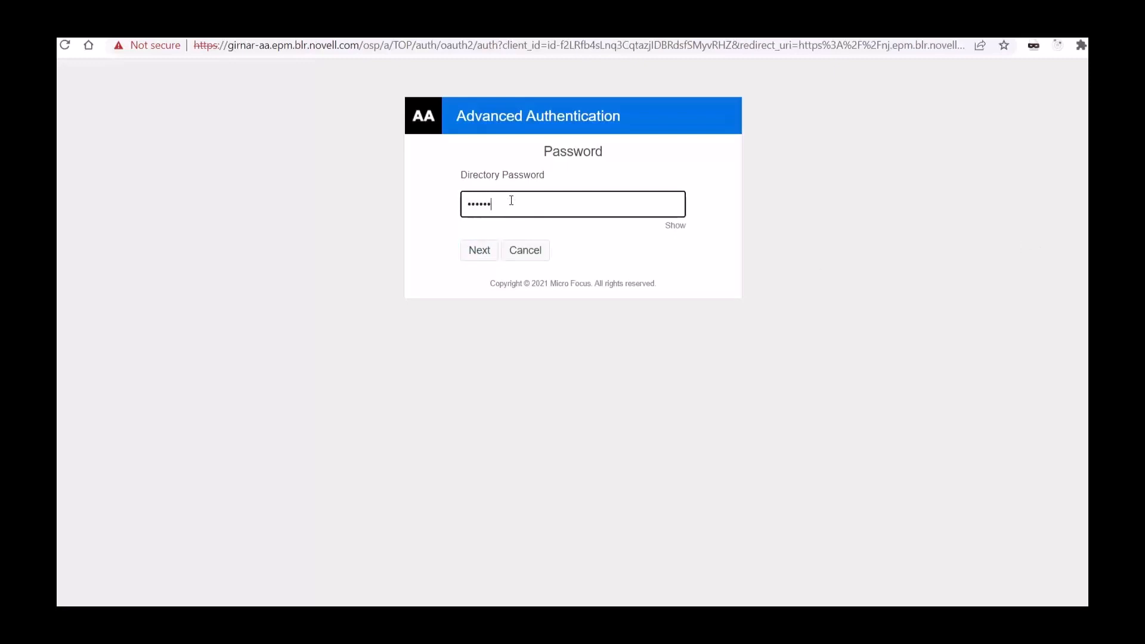
left_click(478, 253)
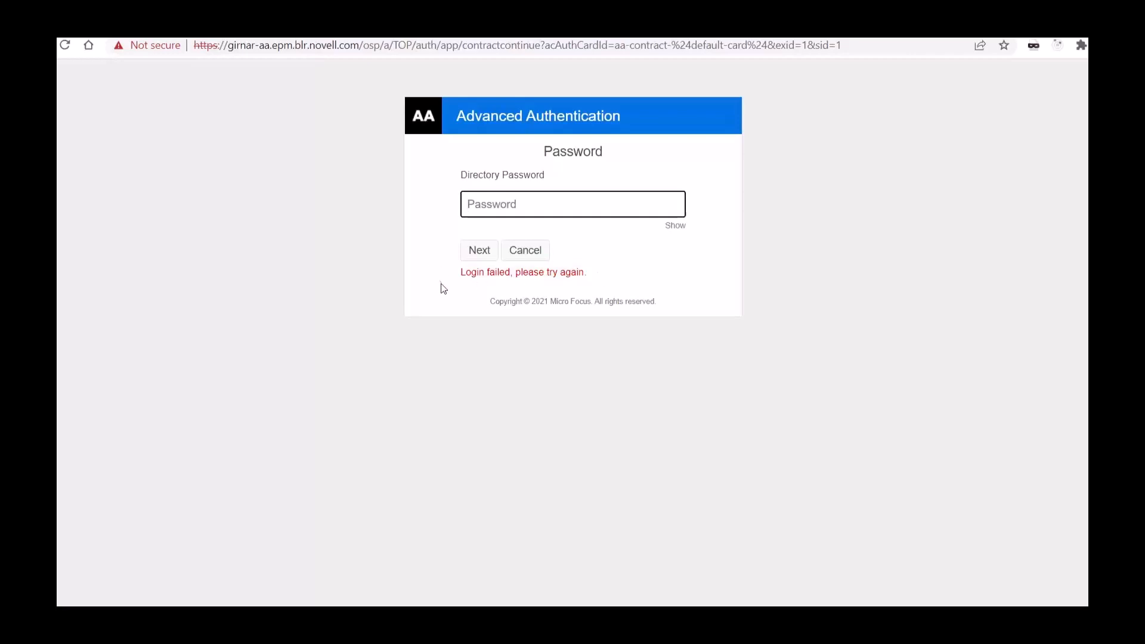
left_click_drag(462, 274, 593, 281)
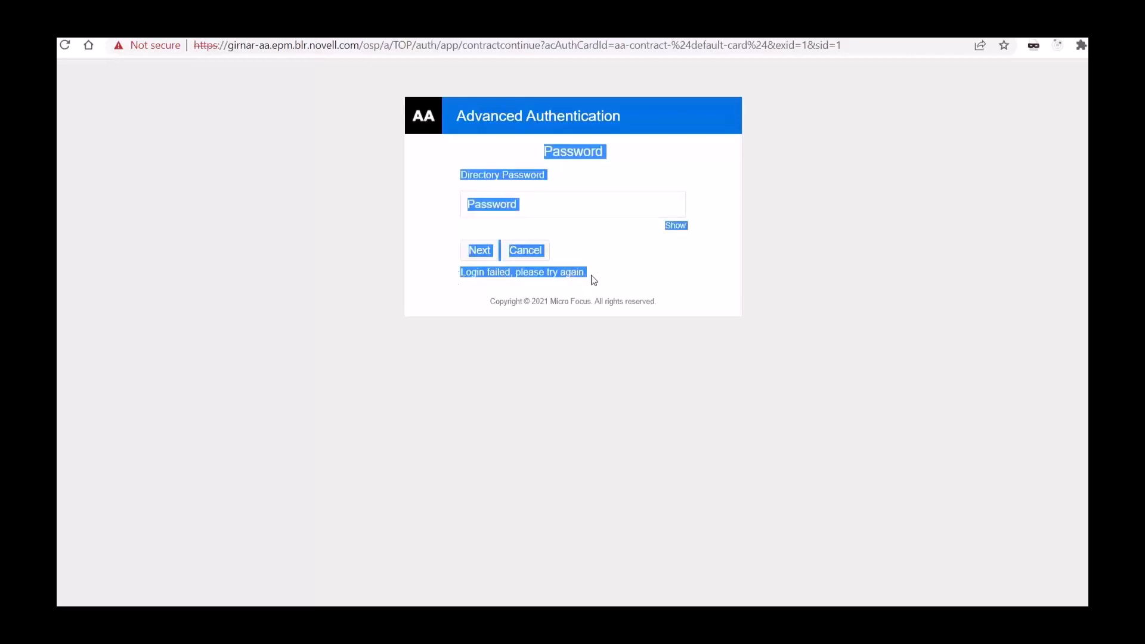
left_click(781, 284)
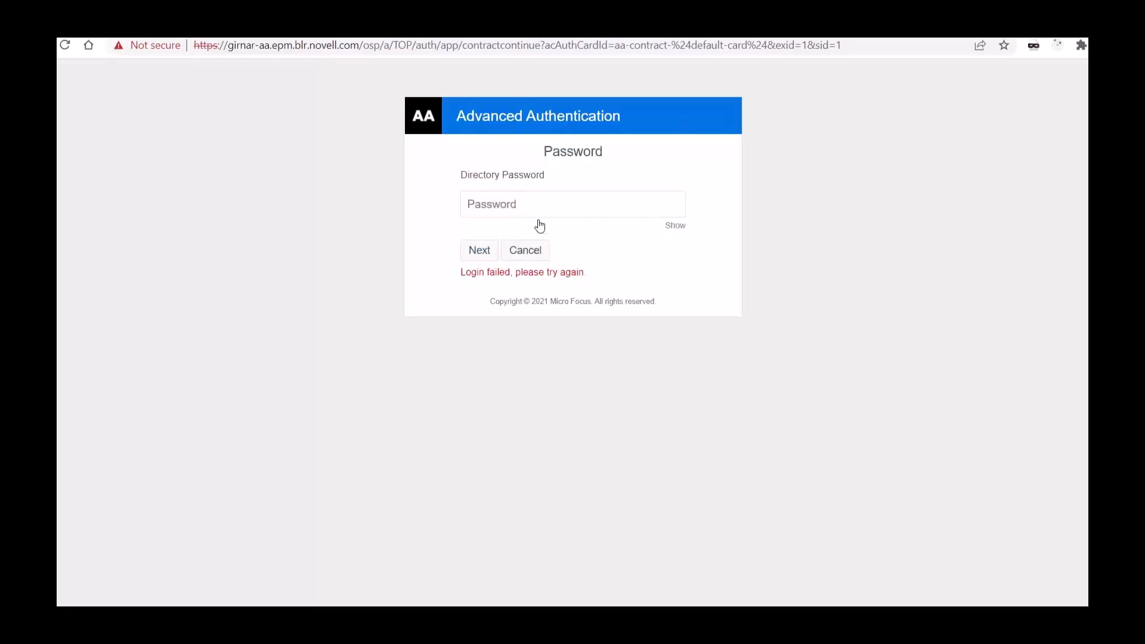
Step: Enter the directory password again to complete the Advanced Authentication login, and dismiss the license notification
left_click(515, 204)
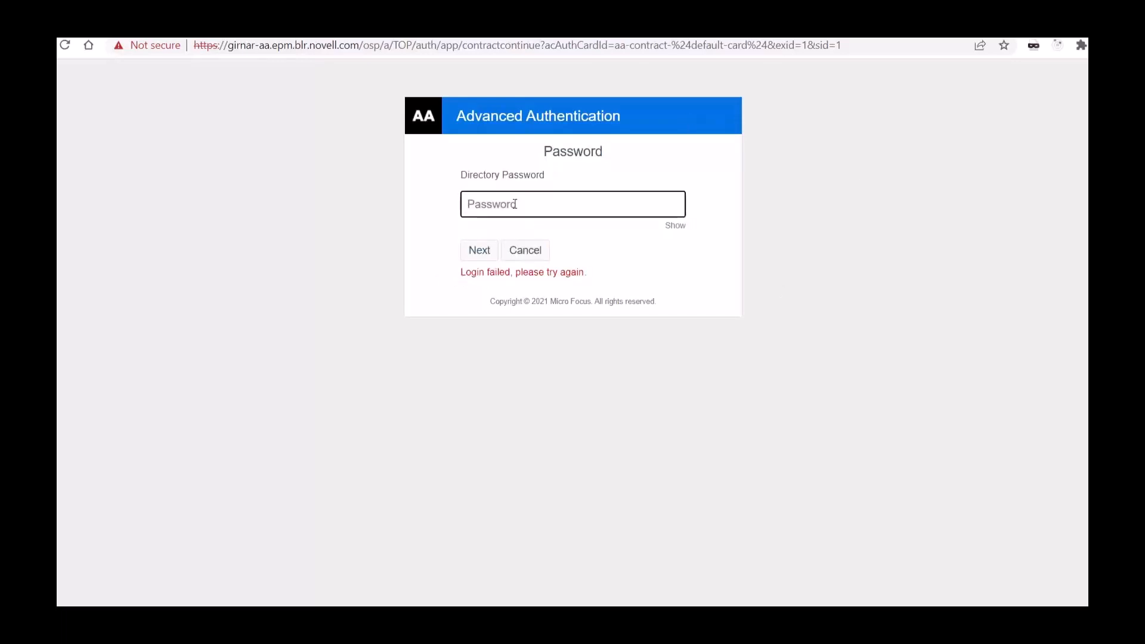
type("••••••••••")
left_click(485, 250)
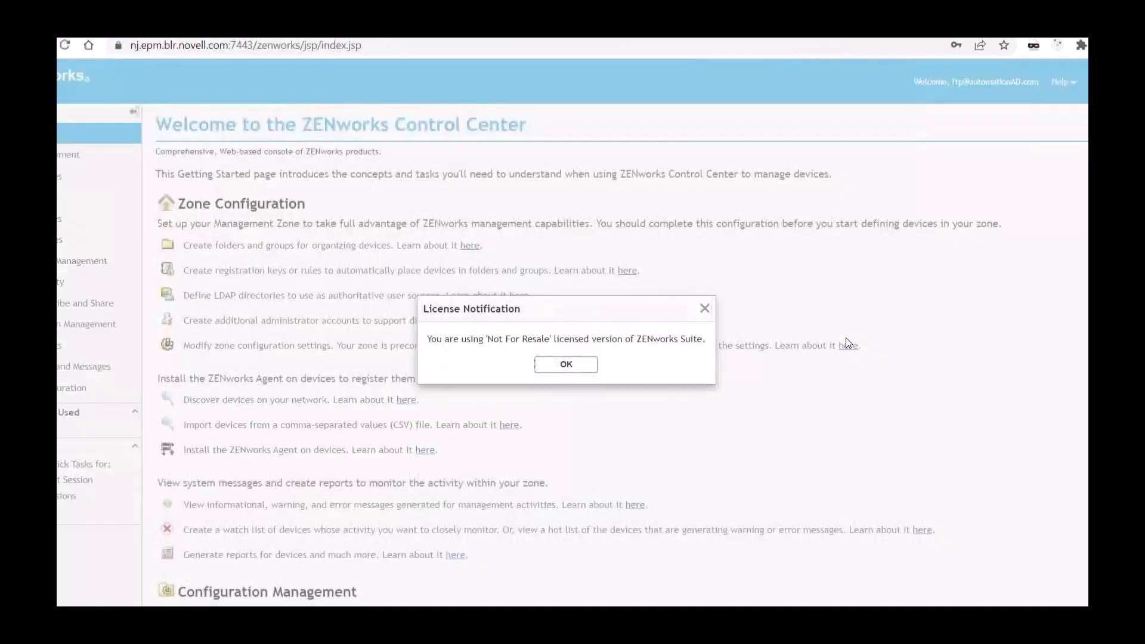
left_click(585, 365)
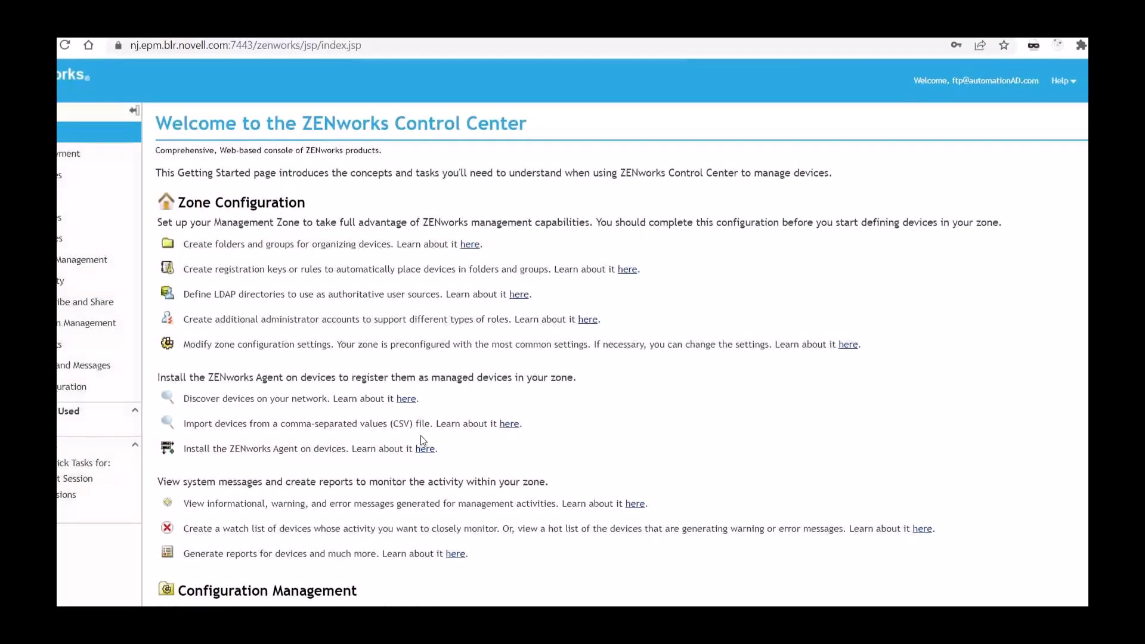
scroll(420, 435, "down", 1)
scroll(421, 435, "up", 1)
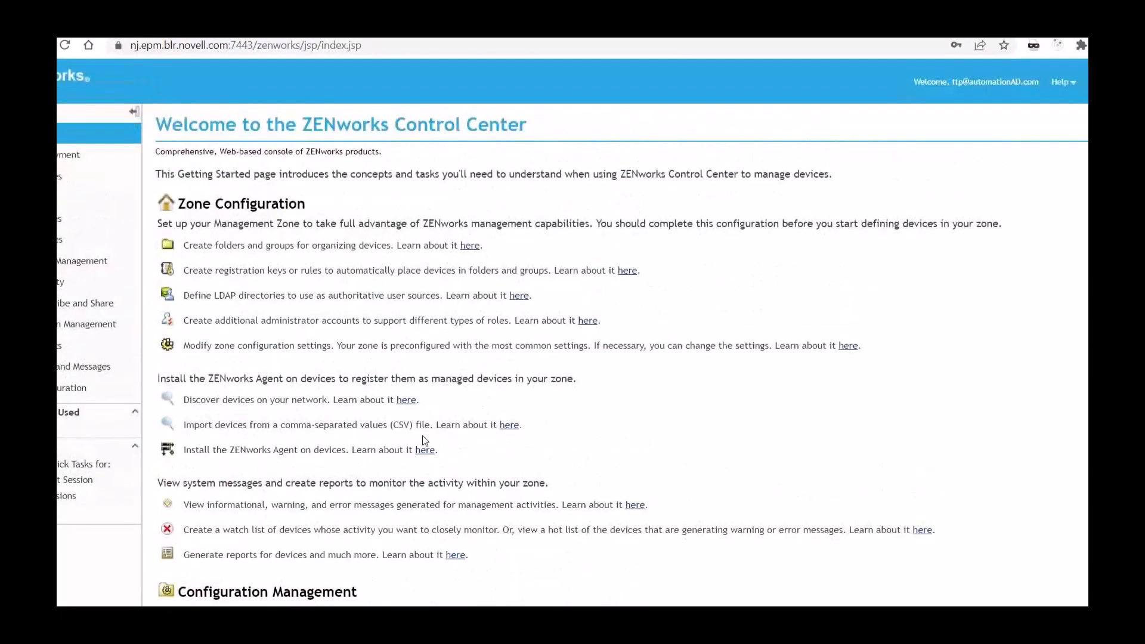
scroll(504, 425, "down", 1)
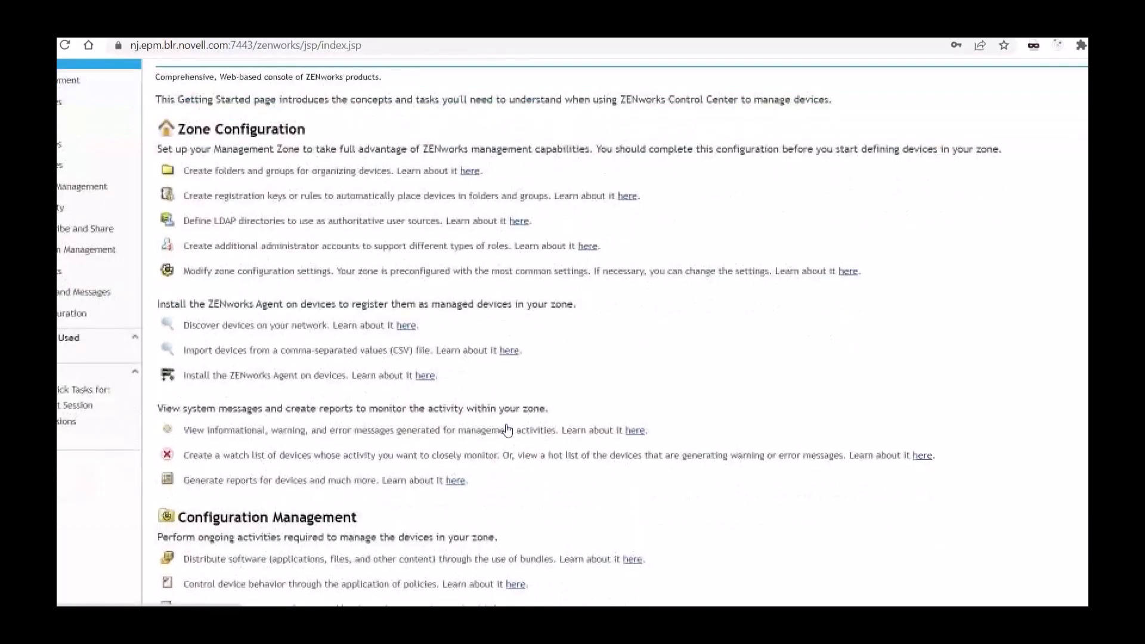
scroll(506, 424, "up", 1)
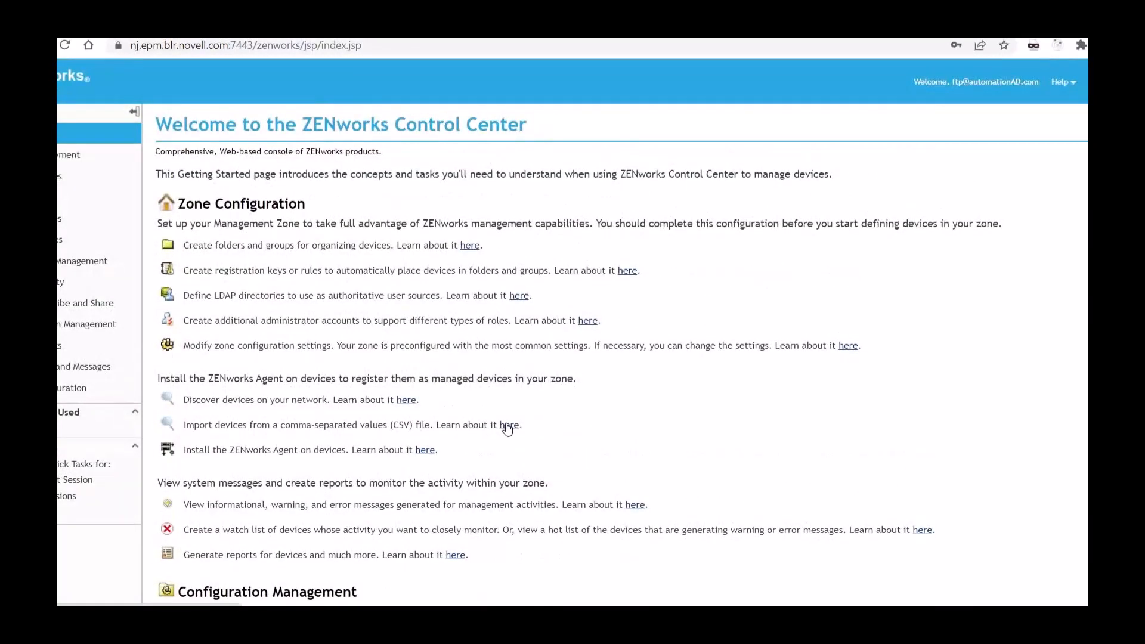